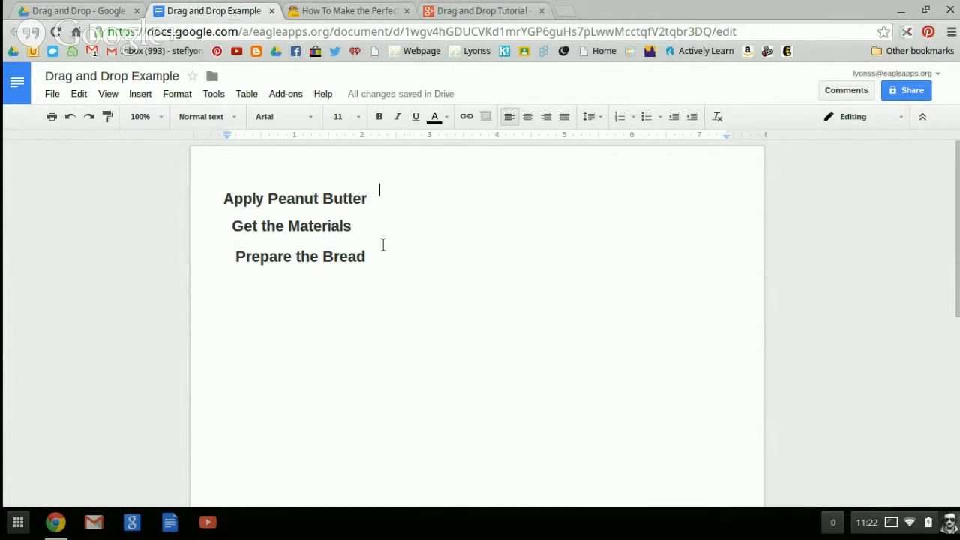
Step: Look through the peanut butter and jelly sandwich article's step headings and return to the Drag and Drop Example document
left_click(360, 9)
scroll(489, 244, "down", 3)
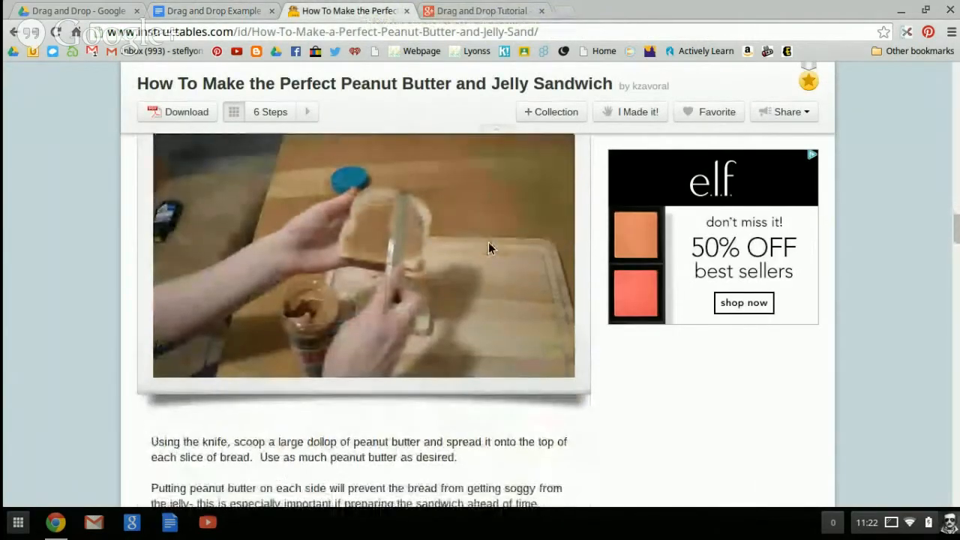
scroll(488, 249, "down", 4)
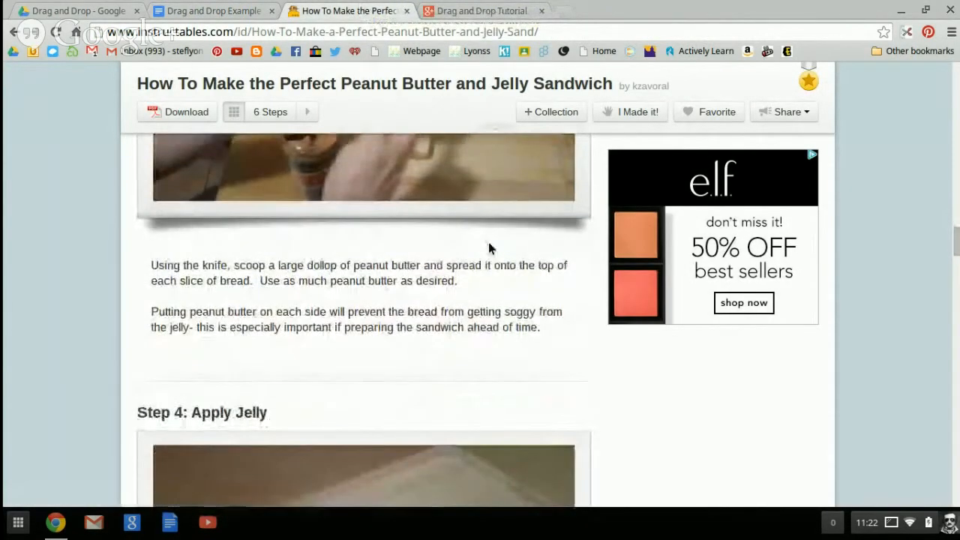
left_click(217, 11)
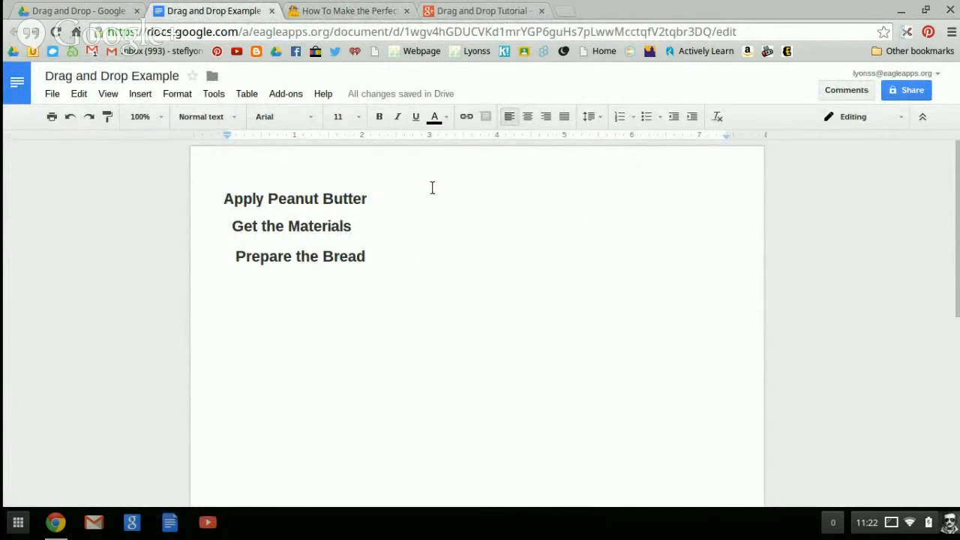
Step: Nudge the "Apply Peanut Butter" heading image slightly to the left
left_click(333, 199)
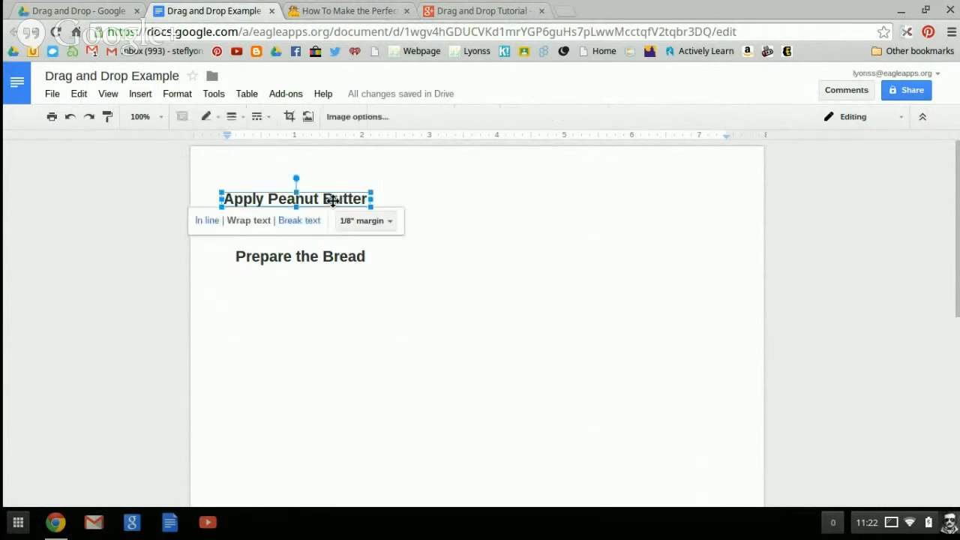
left_click(339, 257)
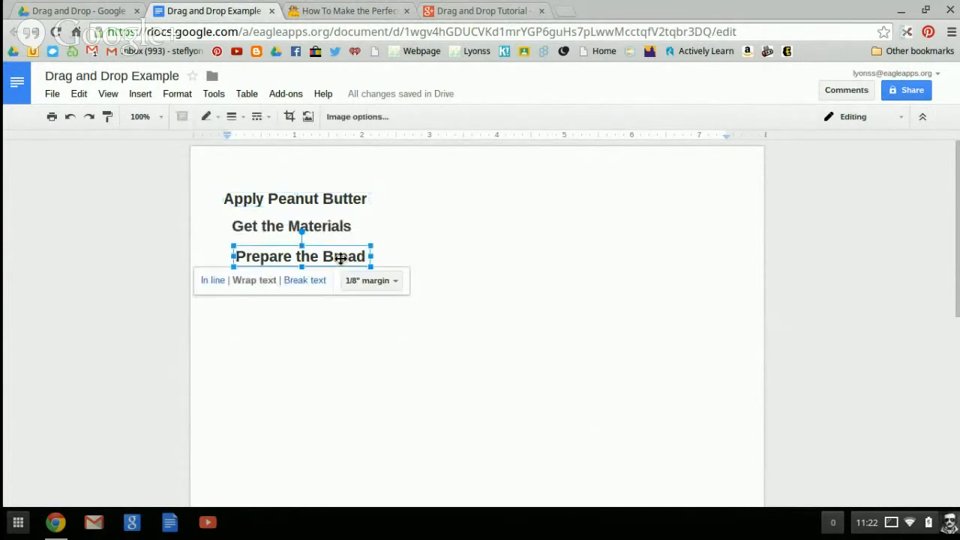
left_click(325, 223)
left_click(323, 199)
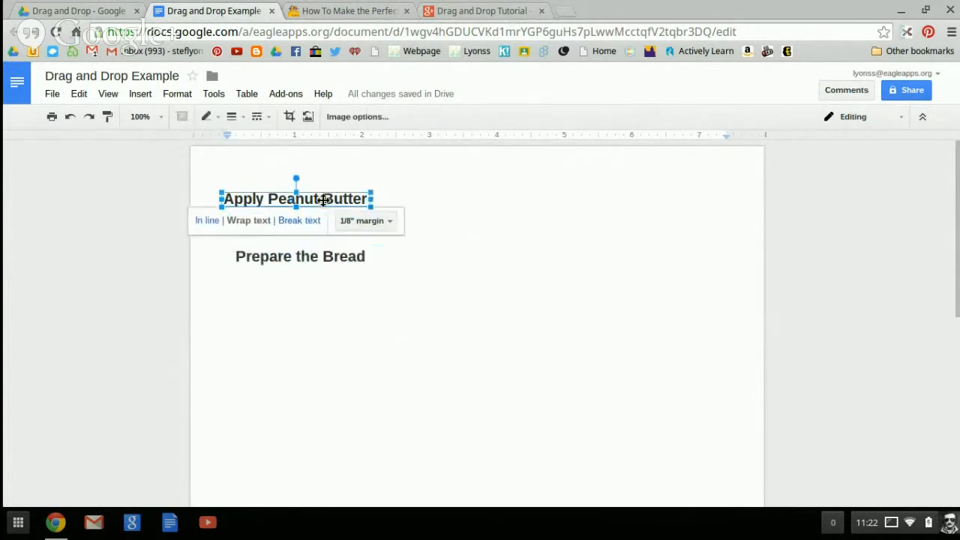
mouse_move(323, 199)
left_mouse_down()
mouse_move(499, 200)
mouse_move(501, 275)
mouse_move(397, 418)
mouse_move(464, 306)
mouse_move(414, 197)
mouse_move(319, 189)
mouse_move(324, 201)
left_mouse_up()
left_click(465, 273)
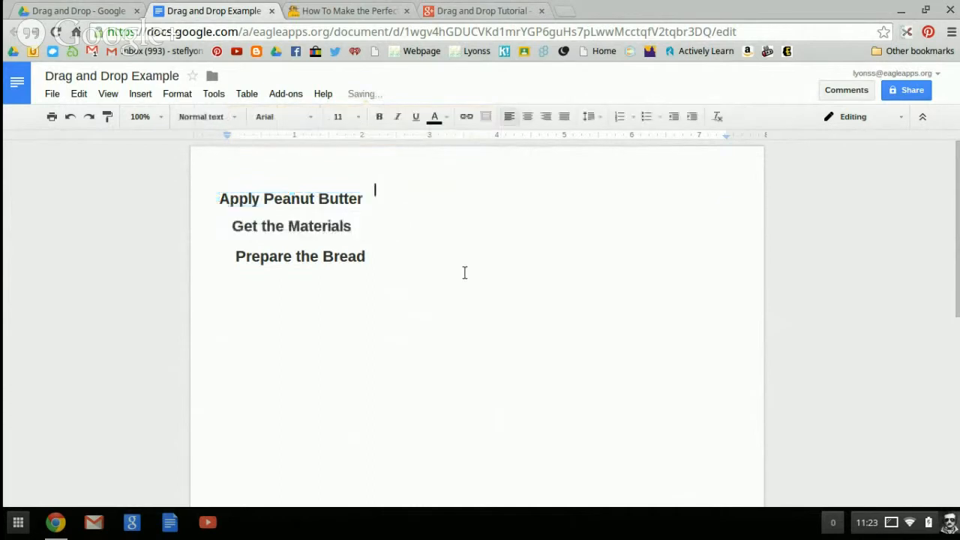
Step: Capture a partial screenshot of the article's "Apply Jelly" heading without the step number, and copy it to the clipboard
left_click(368, 15)
scroll(493, 306, "down", 3)
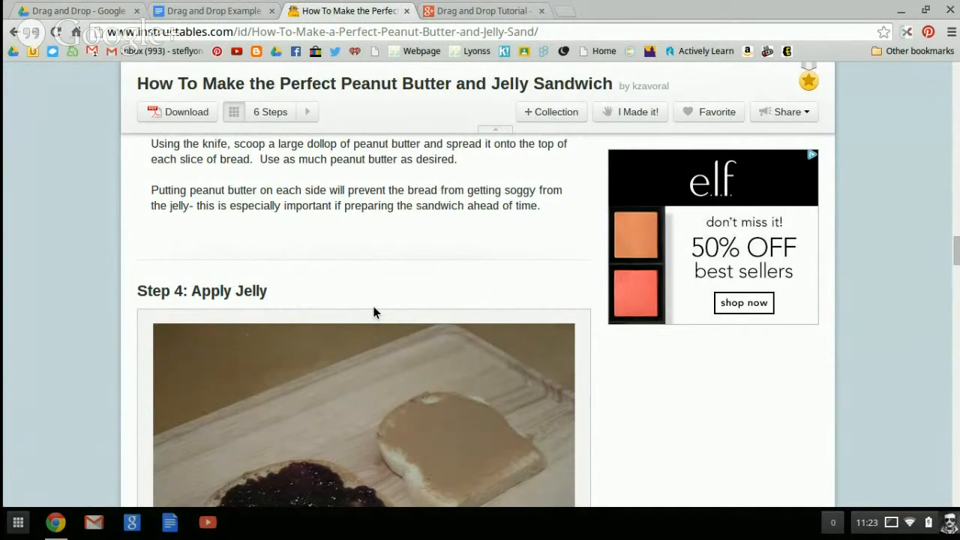
key("ctrl+shift+F5")
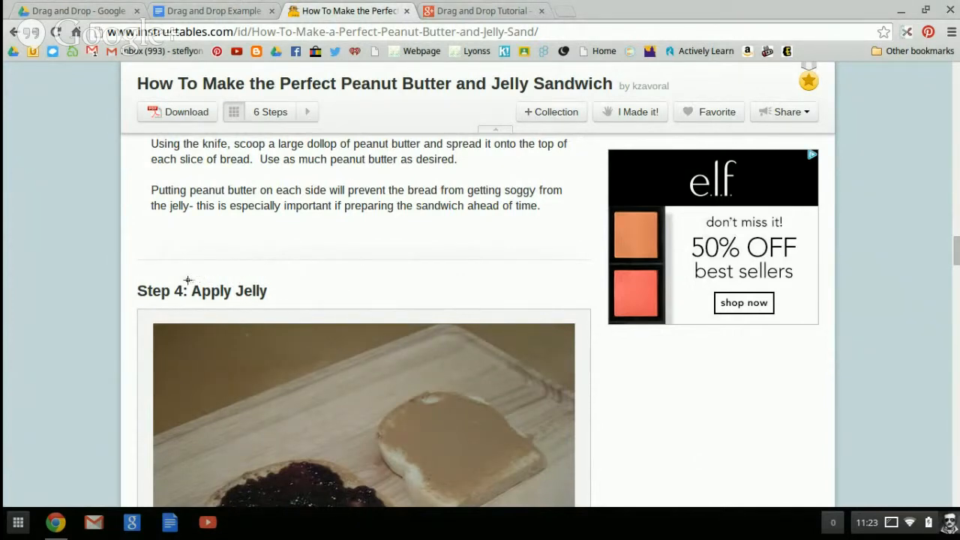
left_click_drag(187, 279, 272, 304)
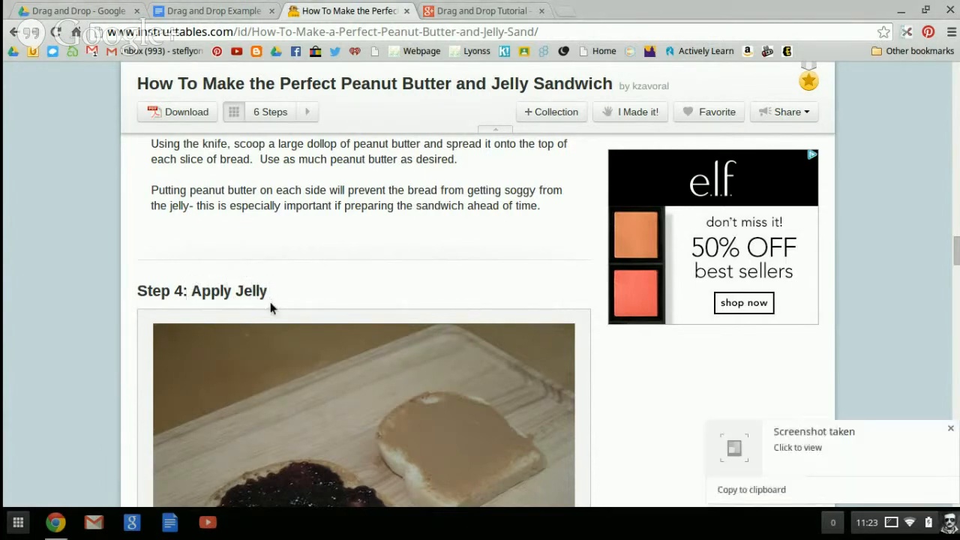
left_click(725, 489)
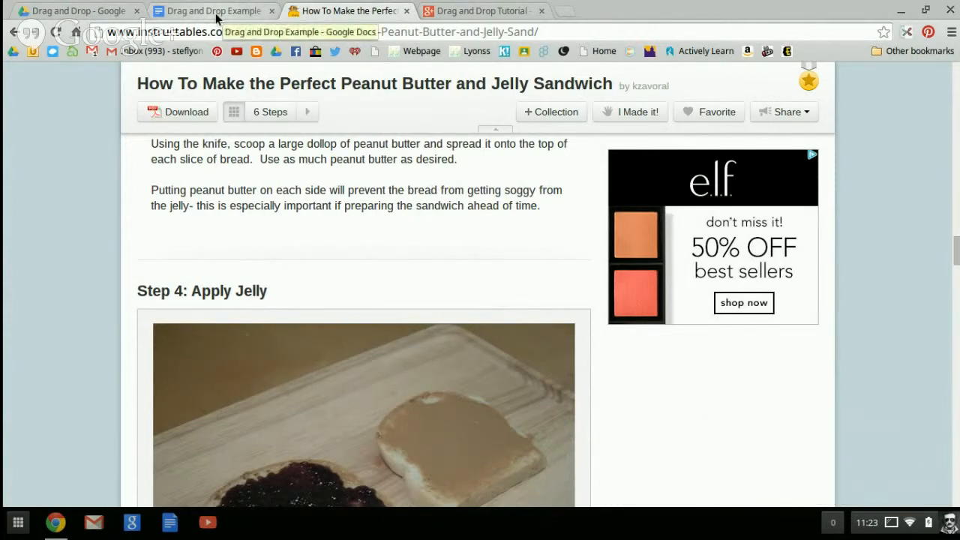
Step: Paste the "Apply Jelly" screenshot into the Drag and Drop Example document and set the image to Wrap text
left_click(216, 14)
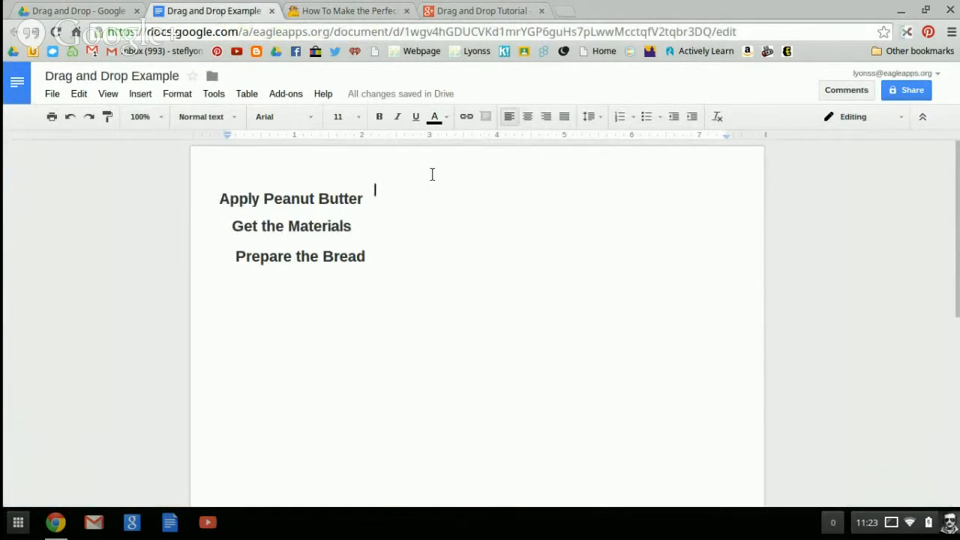
key("ctrl+v")
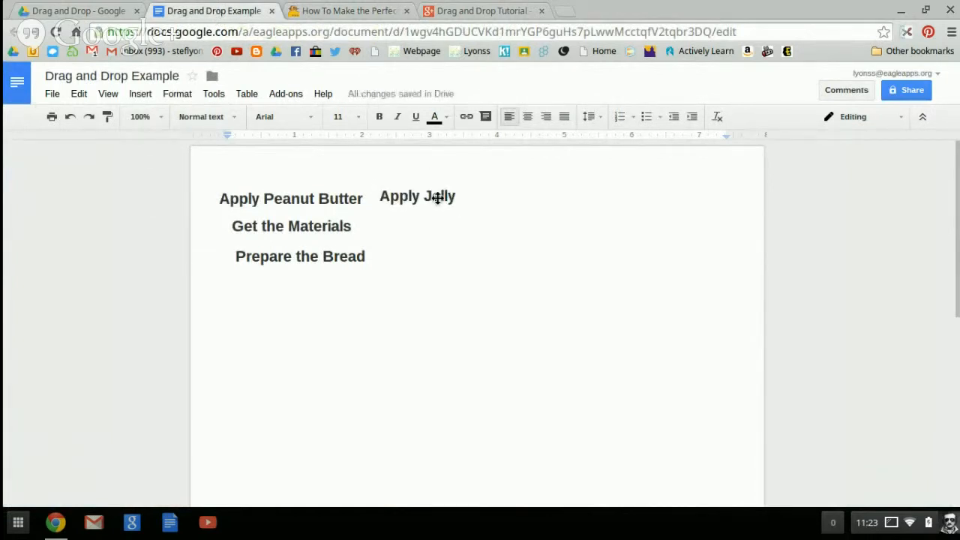
left_click(438, 198)
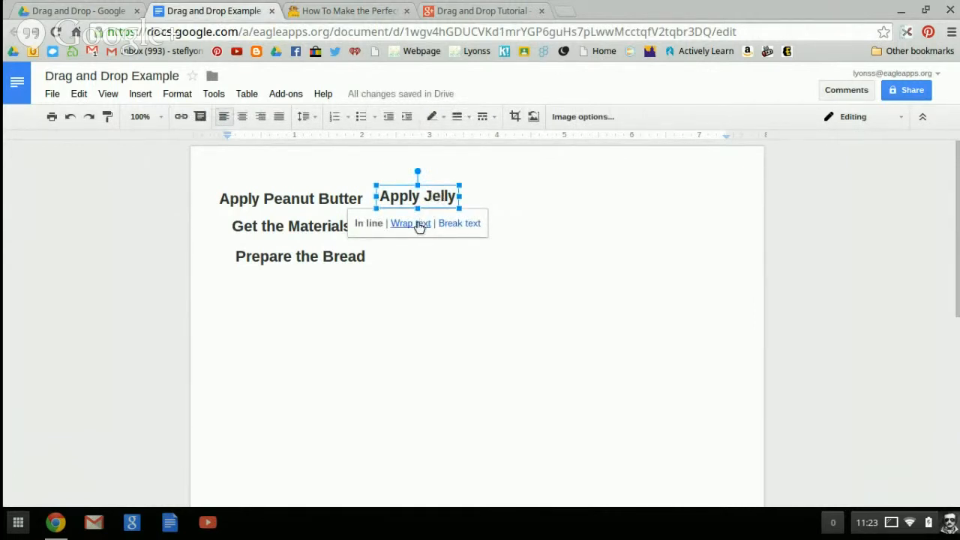
left_click(419, 225)
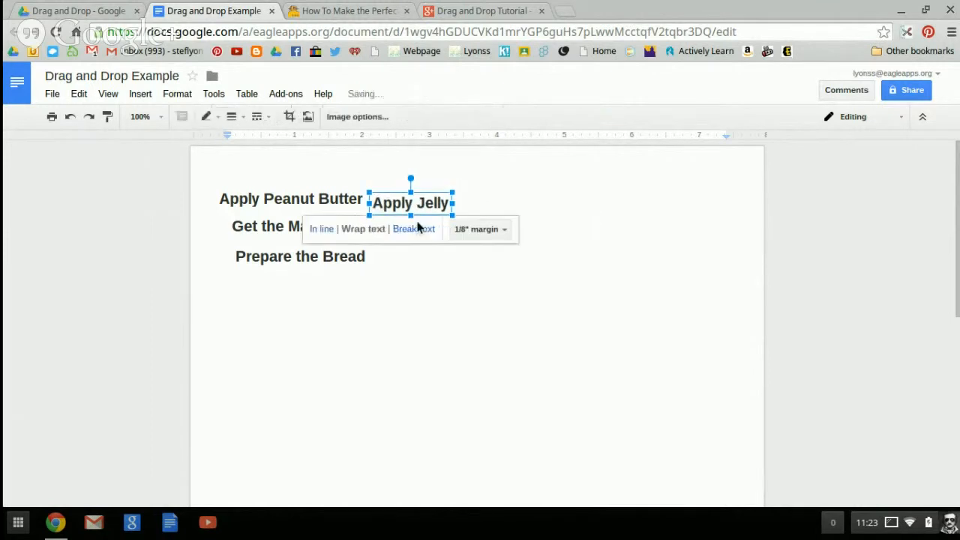
Step: Move "Prepare the Bread" down and place "Apply Jelly" between it and "Get the Materials"
left_click_drag(412, 205, 482, 210)
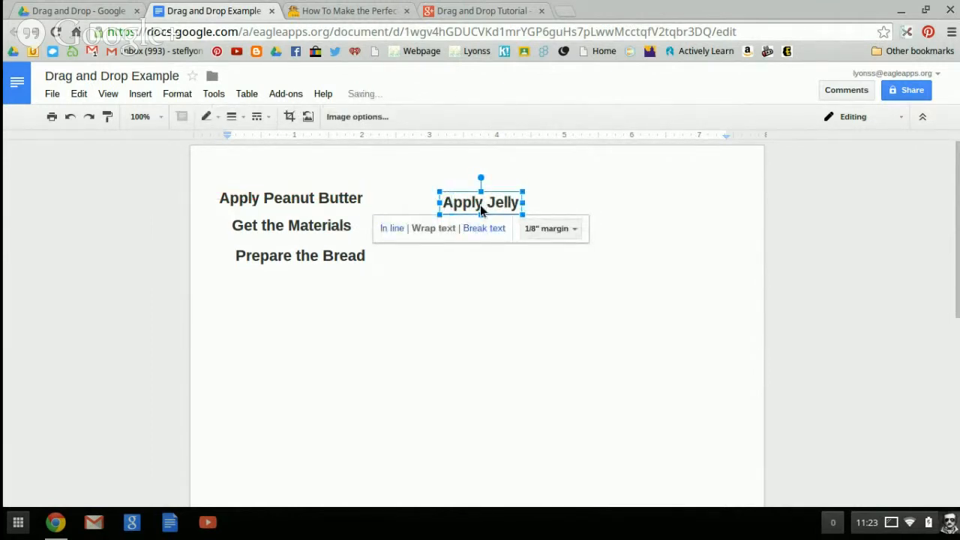
left_click_drag(330, 253, 323, 294)
left_click_drag(470, 206, 279, 261)
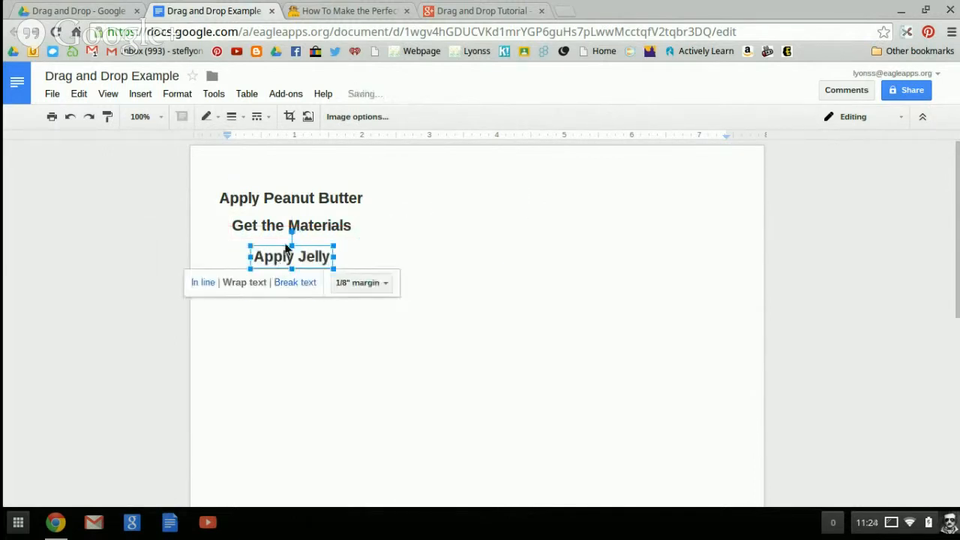
Step: Capture a partial screenshot of the article's "Combine Both Slices of Bread" heading and copy it to the clipboard
left_click(313, 13)
scroll(519, 315, "down", 5)
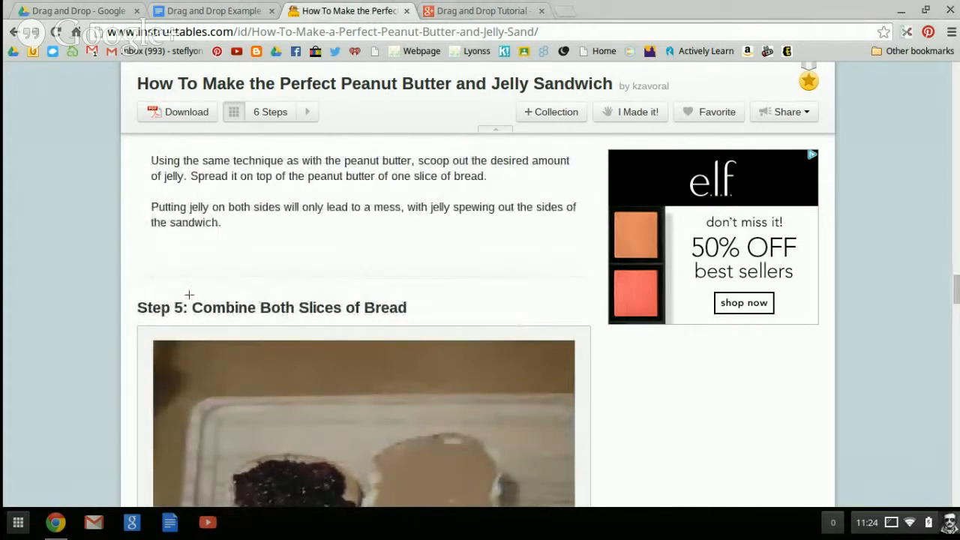
left_click_drag(188, 294, 410, 317)
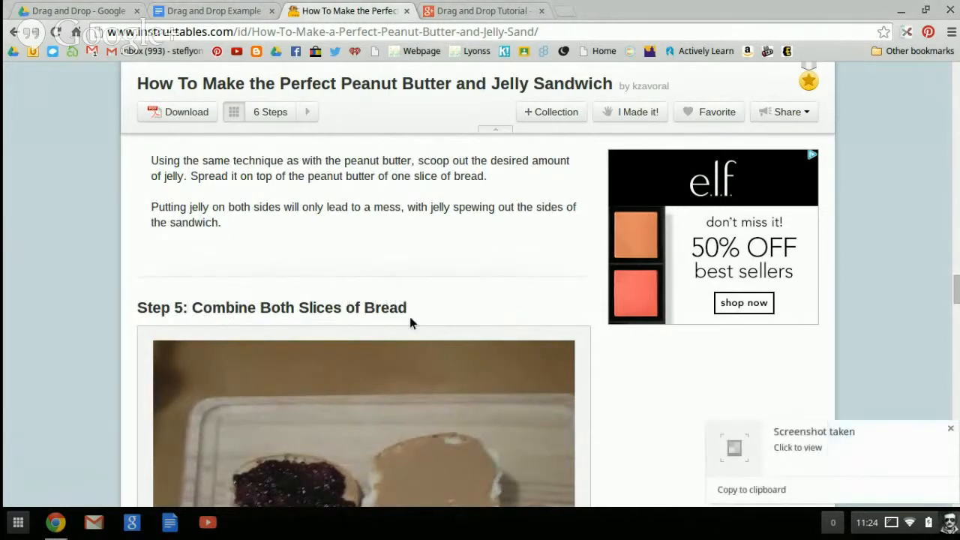
left_click(754, 490)
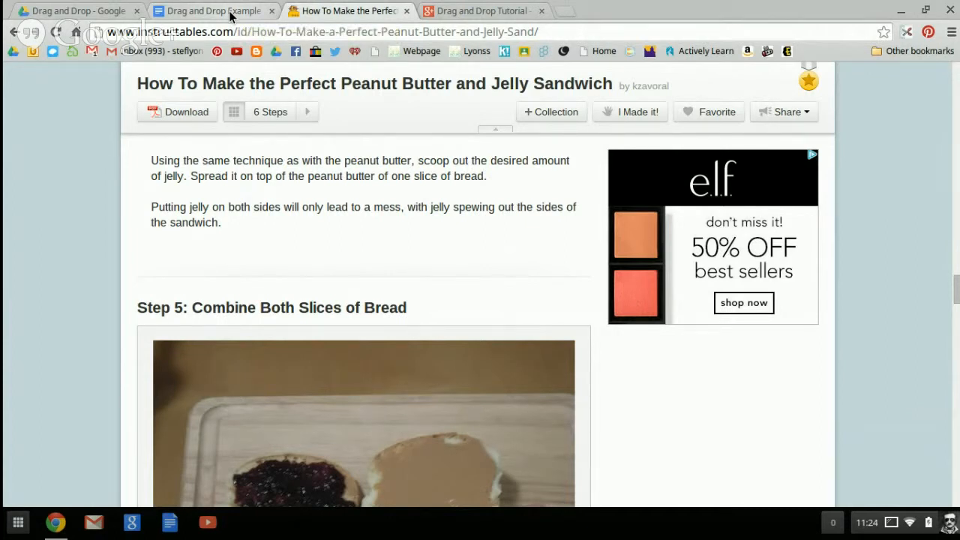
Step: Paste the "Combine Both Slices of Bread" screenshot into the Drag and Drop Example document
left_click(231, 15)
left_click(420, 227)
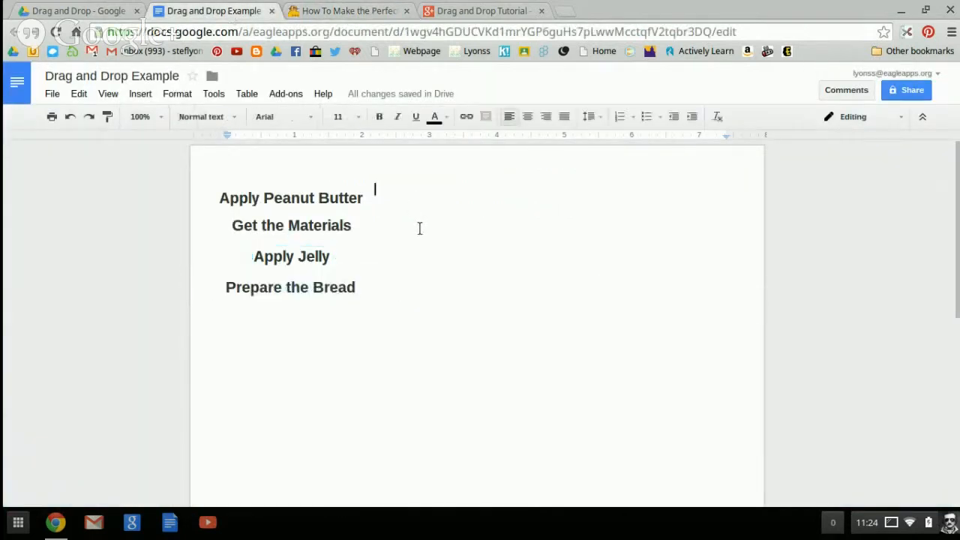
key("ctrl+v")
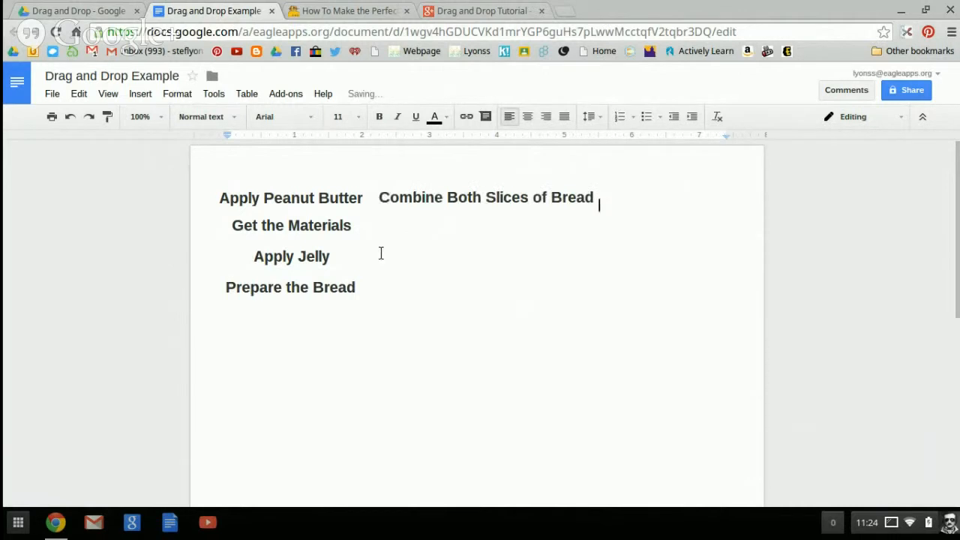
Step: Move the Prepare the Bread, Apply Jelly, Get the Materials and Apply Peanut Butter images down to free space above them
left_click_drag(329, 288, 326, 337)
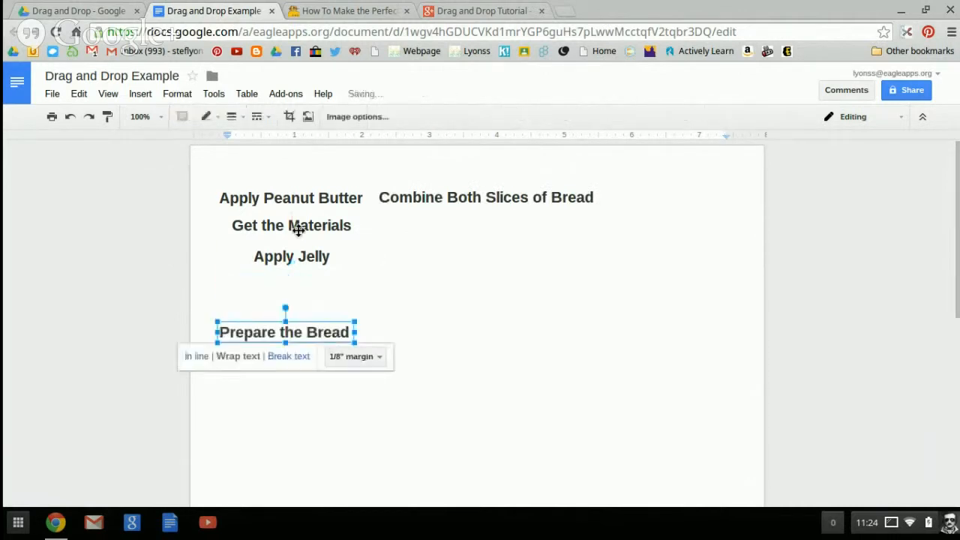
left_click_drag(296, 257, 292, 302)
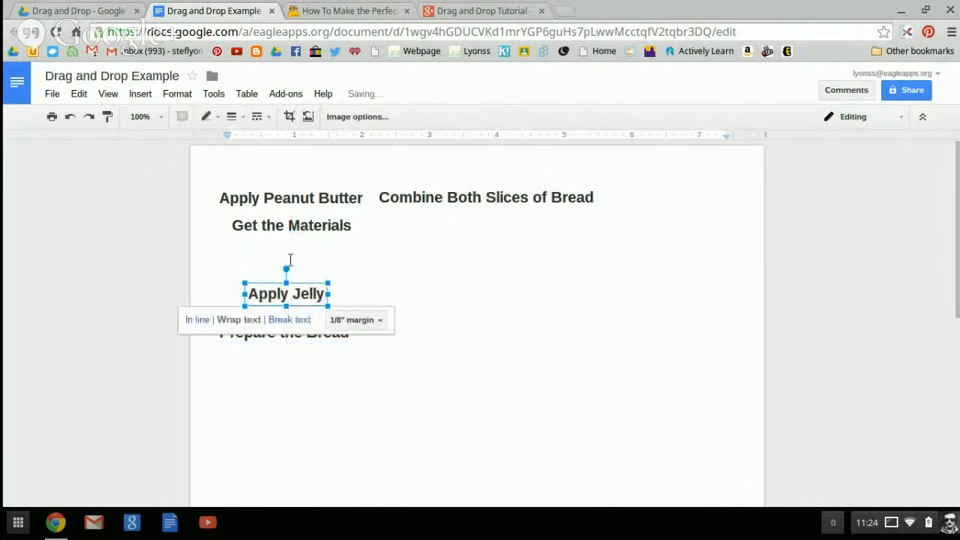
left_click(291, 232)
left_click_drag(290, 229, 290, 277)
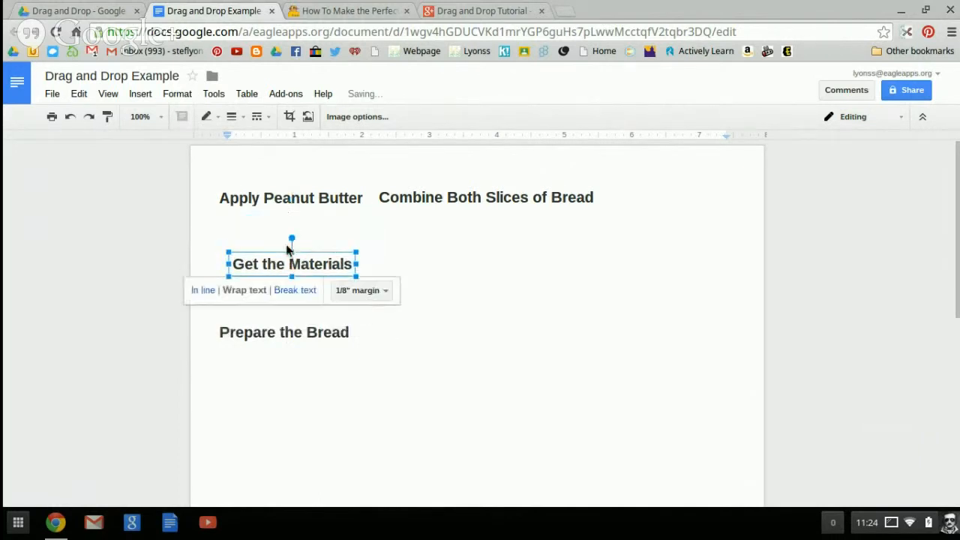
left_click_drag(287, 196, 287, 237)
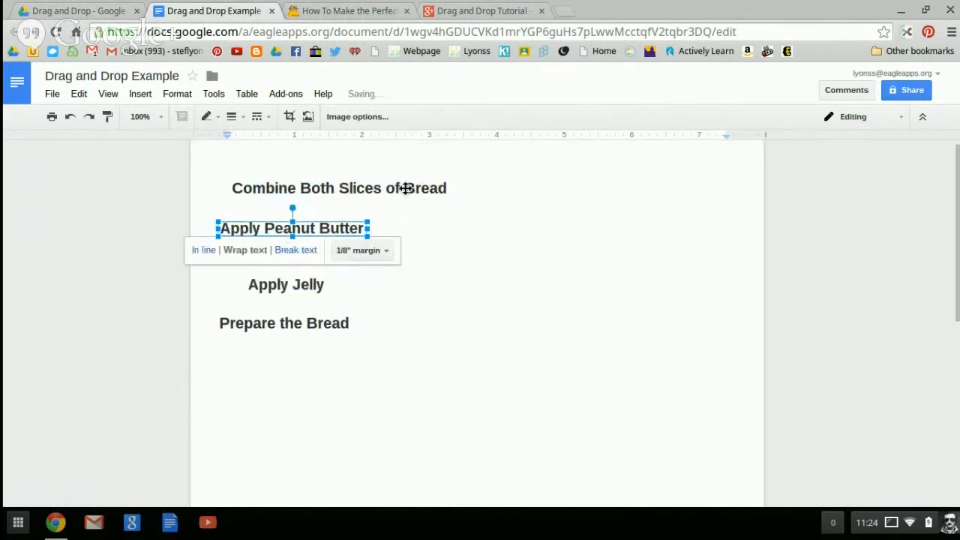
Step: Set the "Combine Both Slices of Bread" image to Wrap text
left_click(407, 188)
left_click(342, 213)
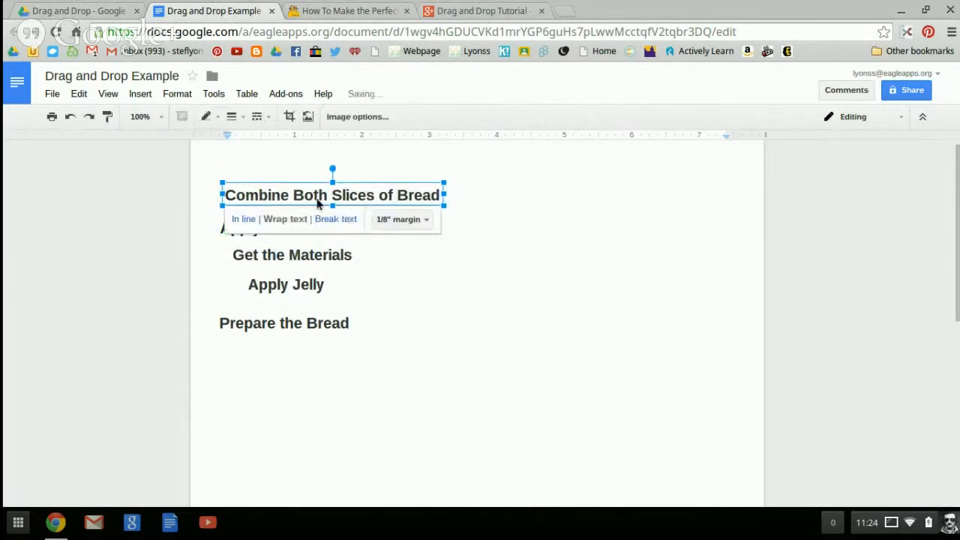
left_click(510, 288)
Step: Even out the list spacing by moving "Apply Peanut Butter" slightly up and right and "Prepare the Bread" up beneath "Apply Jelly"
left_click(345, 229)
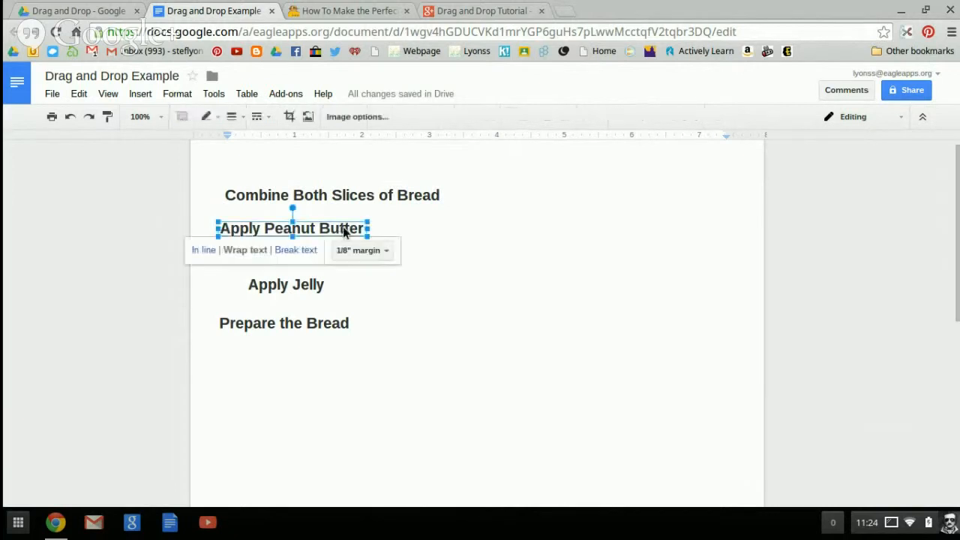
left_click_drag(347, 229, 348, 223)
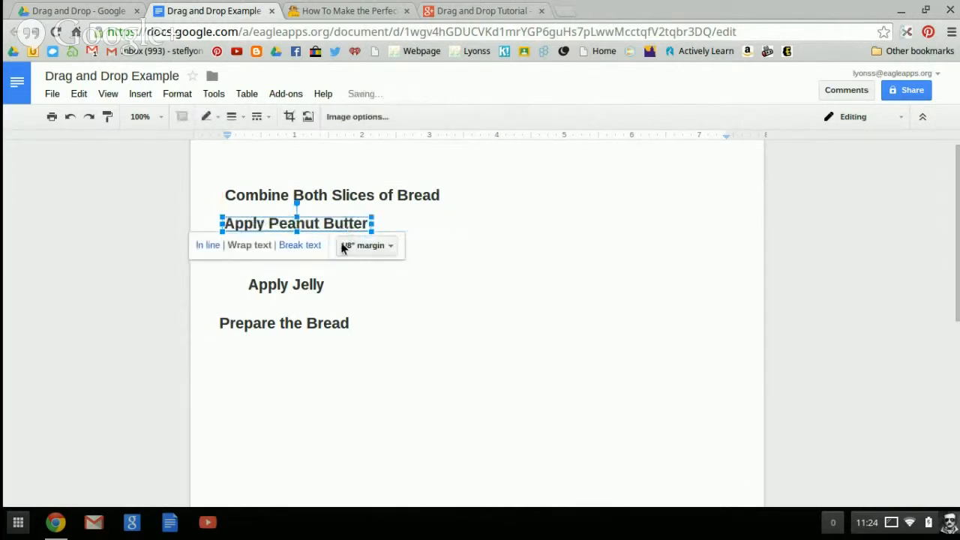
left_click(344, 264)
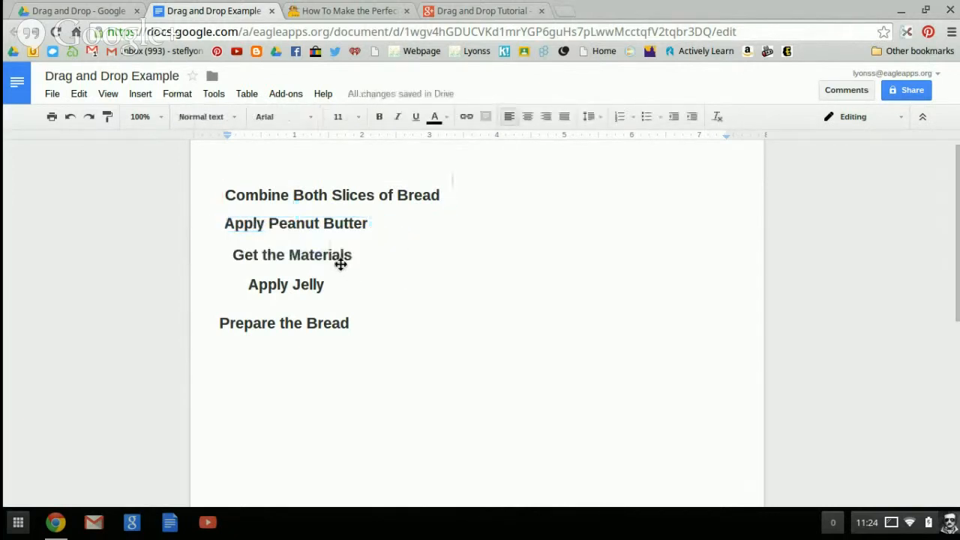
right_click(318, 320)
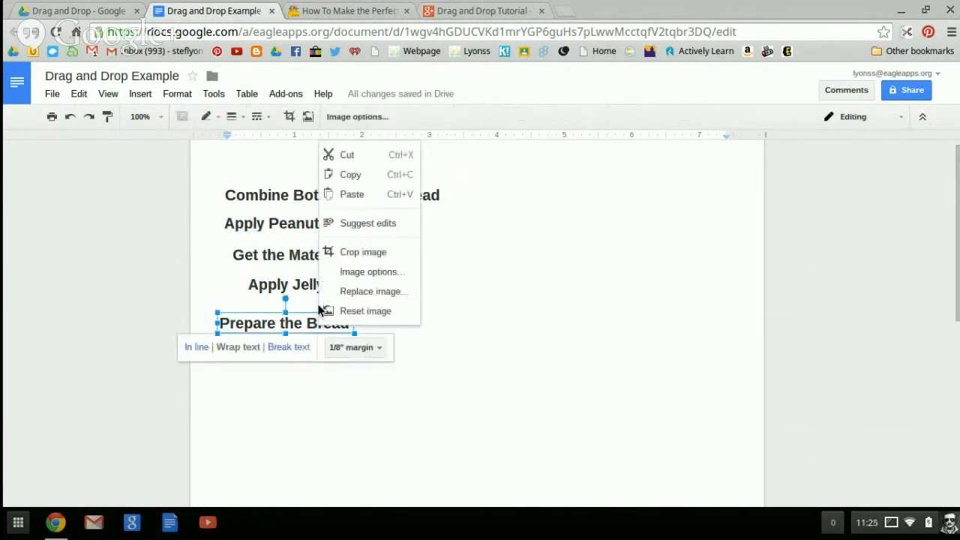
left_click(444, 351)
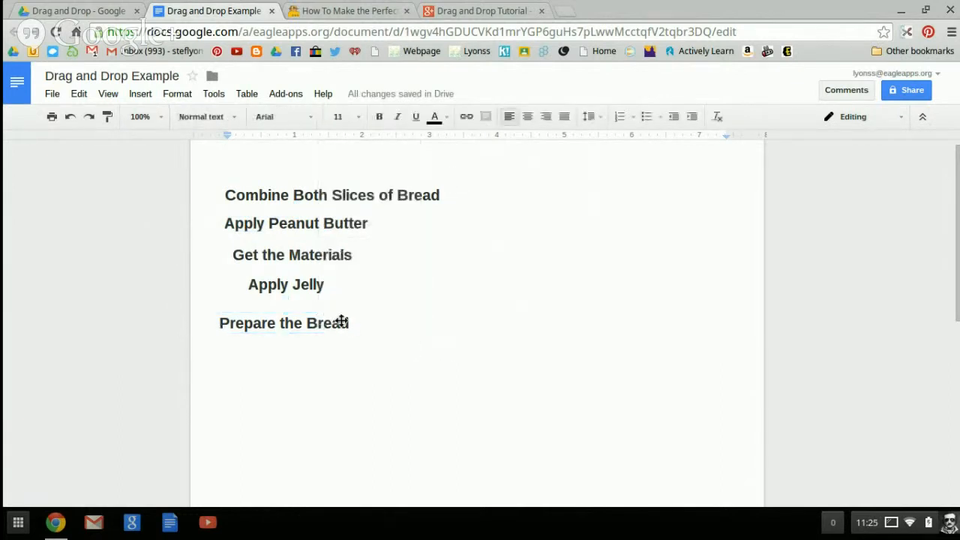
left_click_drag(339, 323, 343, 309)
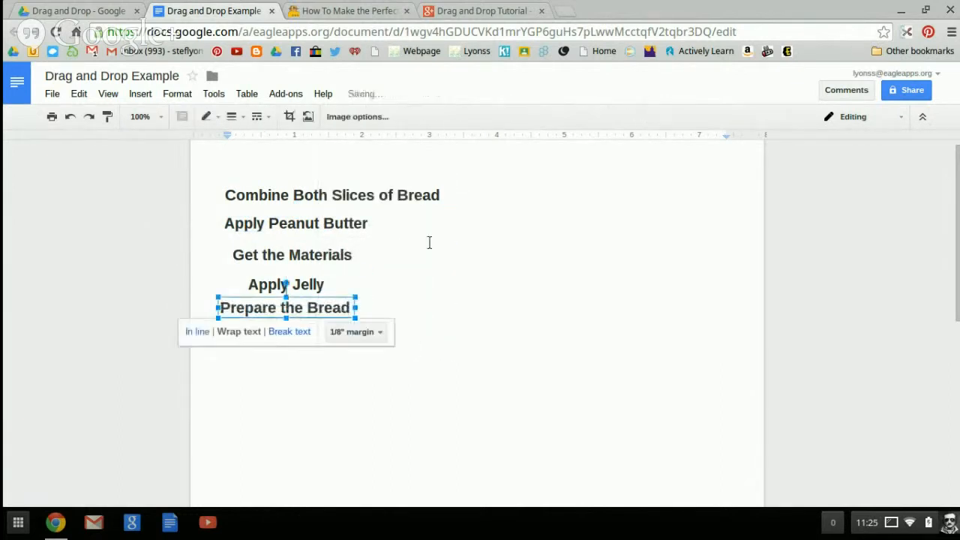
left_click(248, 94)
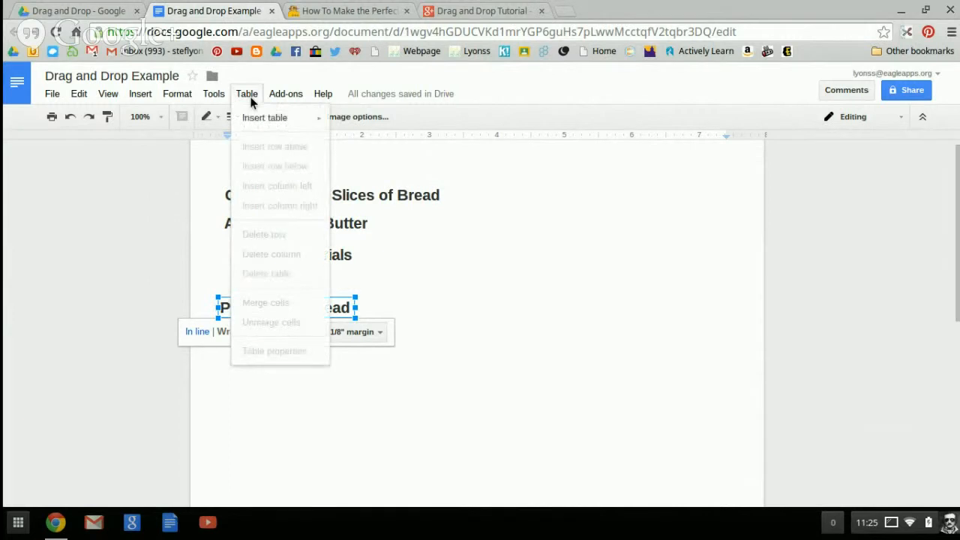
mouse_move(256, 125)
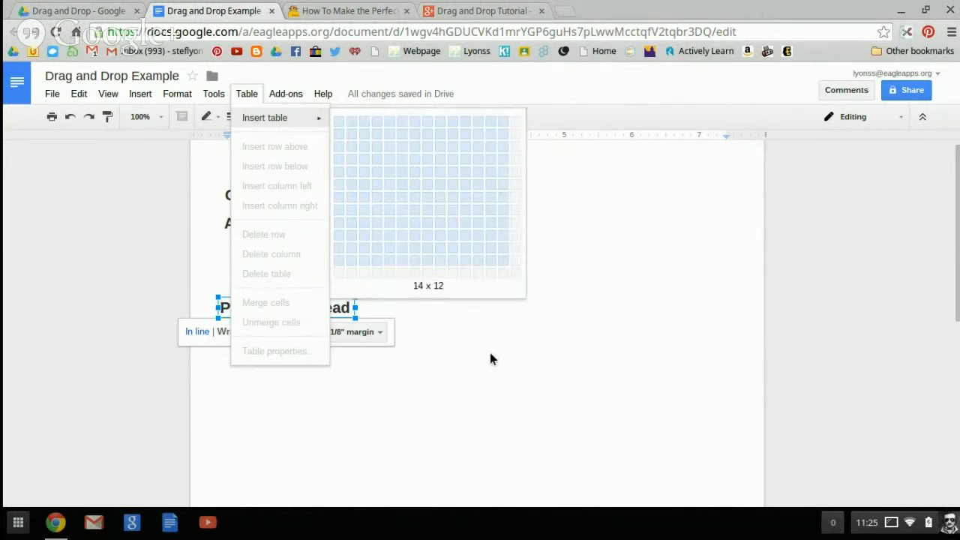
left_click(439, 258)
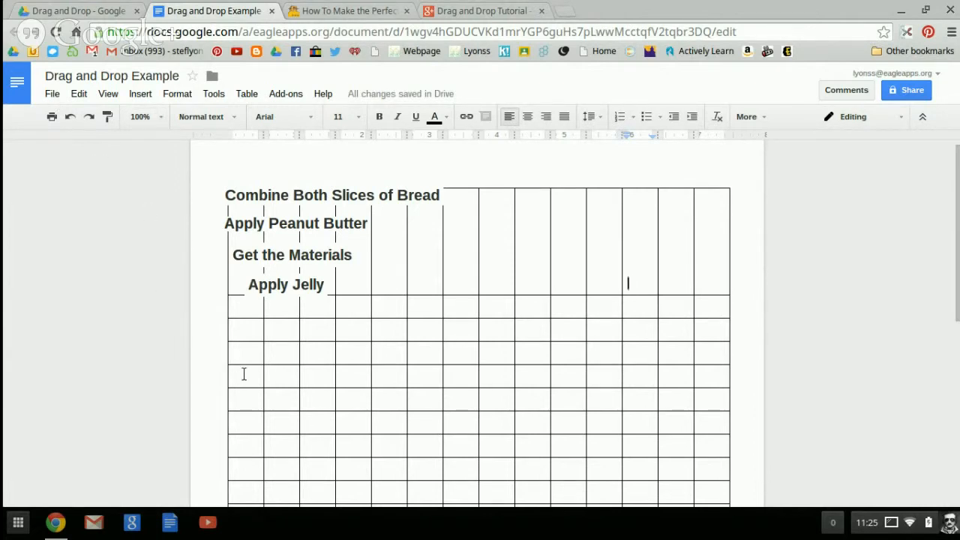
left_click(71, 120)
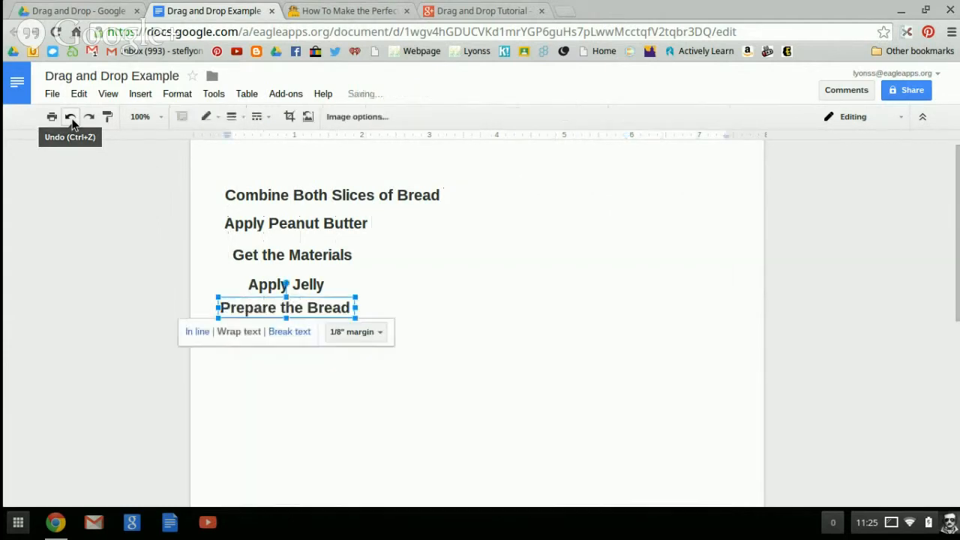
Step: Add blank lines beneath the "Prepare the Bread" image and insert a table with one column and five rows there
left_click(406, 299)
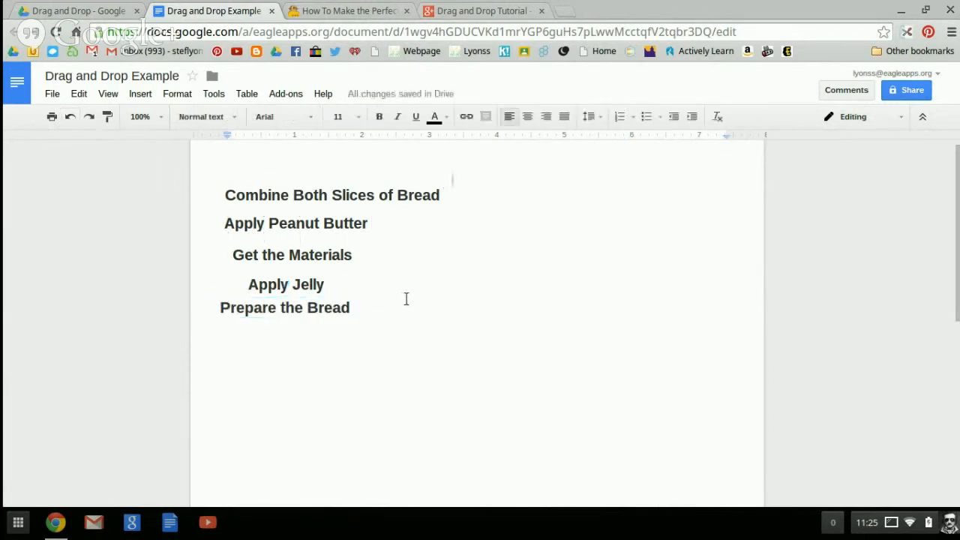
key("Return")
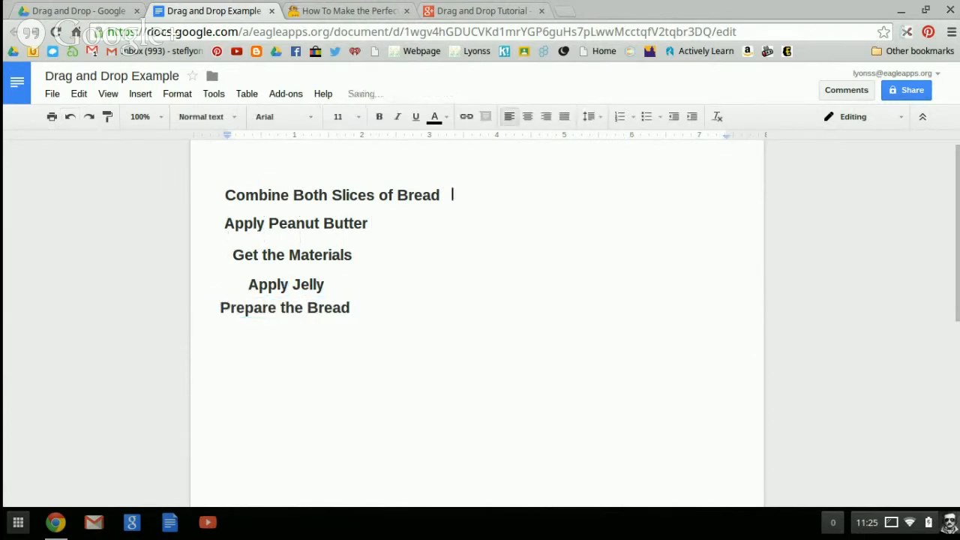
key("Return")
key("Return")
key("Return")
left_click(242, 95)
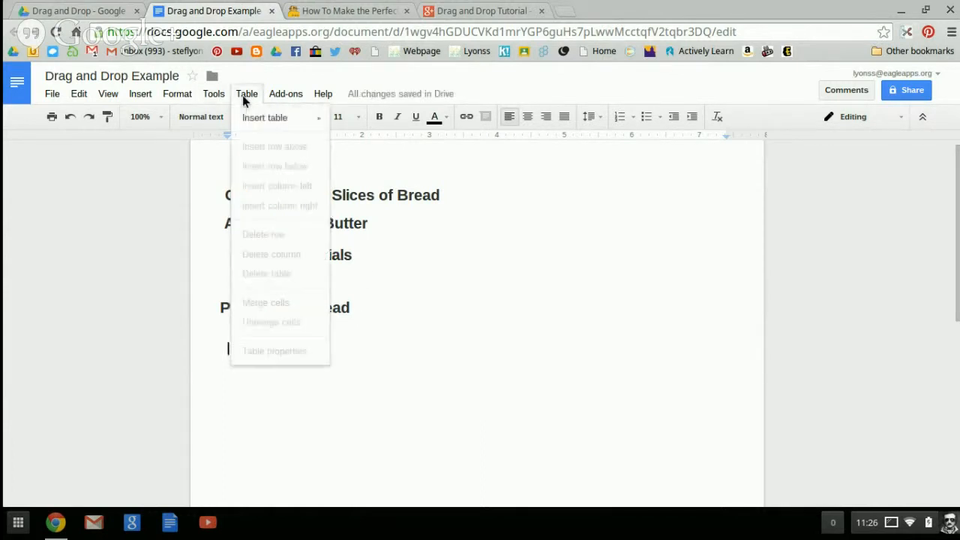
mouse_move(248, 118)
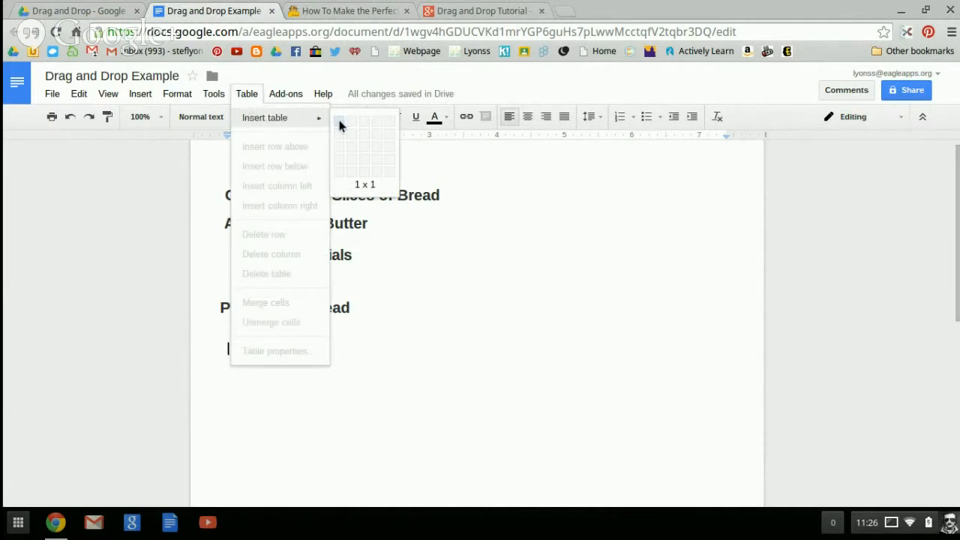
left_click(339, 174)
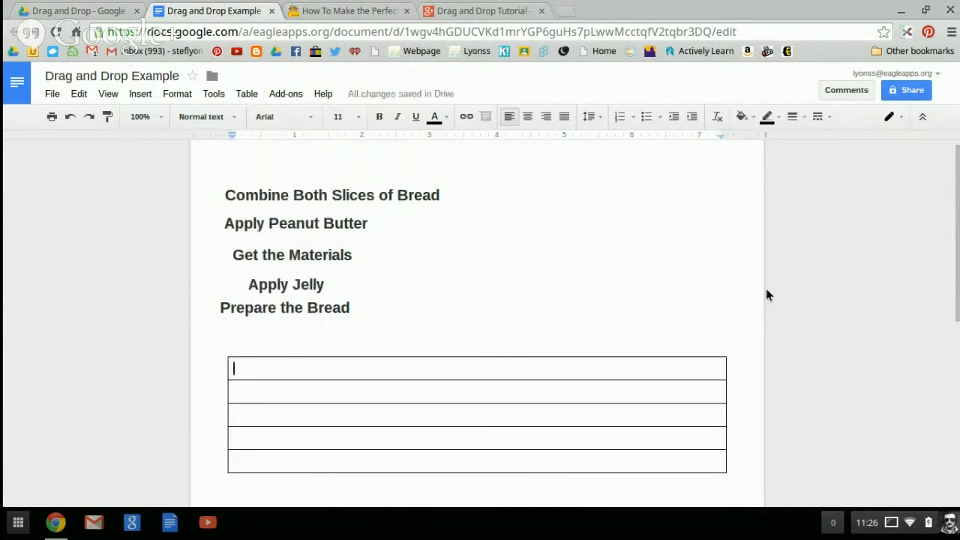
Step: Increase the heights of the table's fifth and fourth rows to several times a single line
scroll(766, 288, "down", 3)
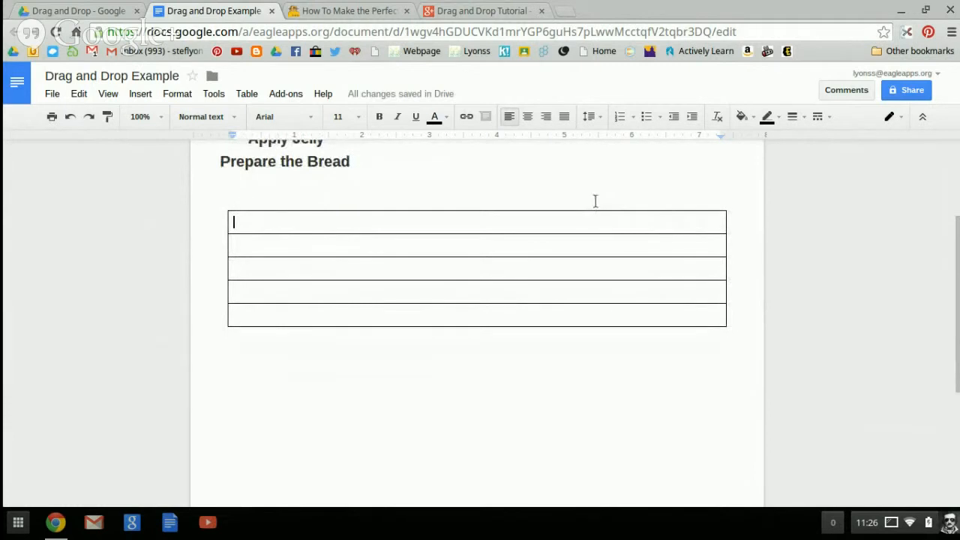
scroll(596, 201, "up", 2)
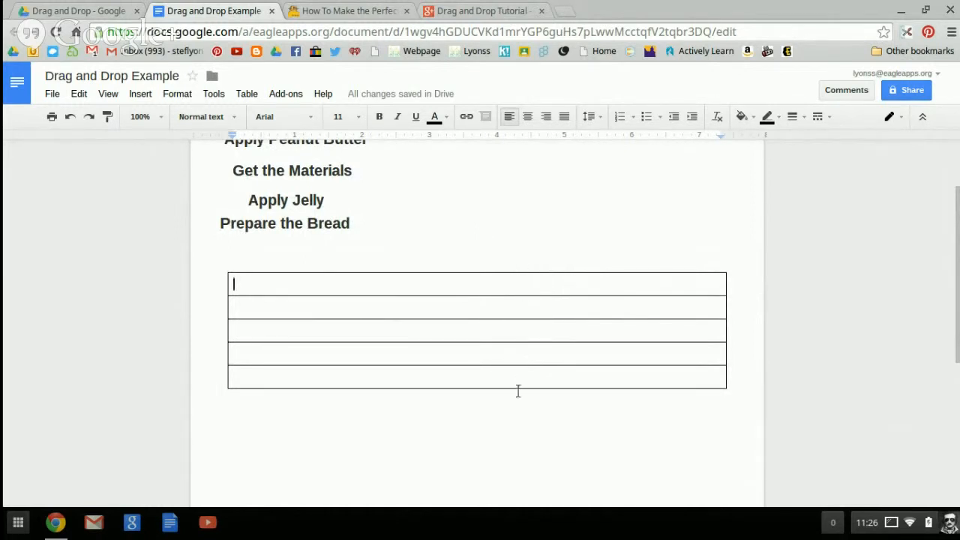
left_click_drag(519, 388, 516, 484)
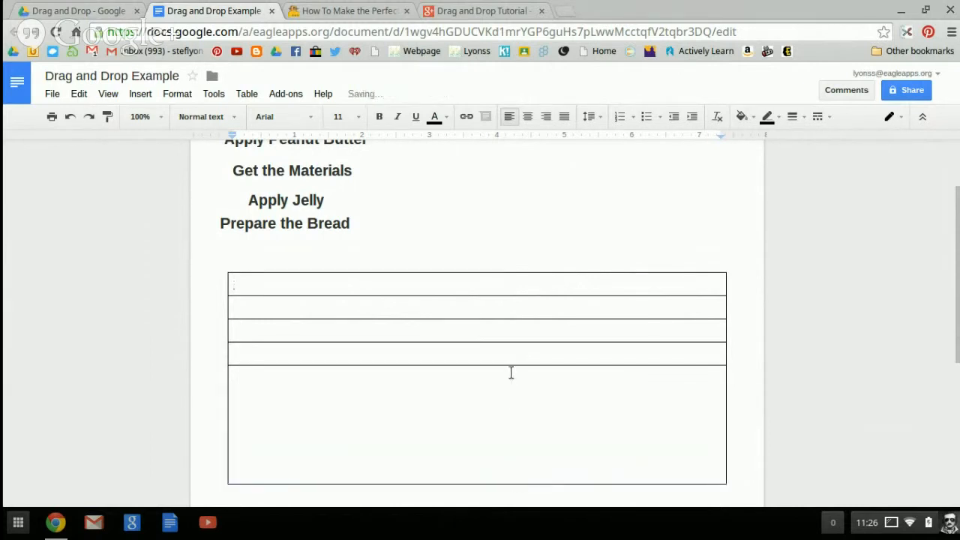
left_click_drag(508, 366, 509, 440)
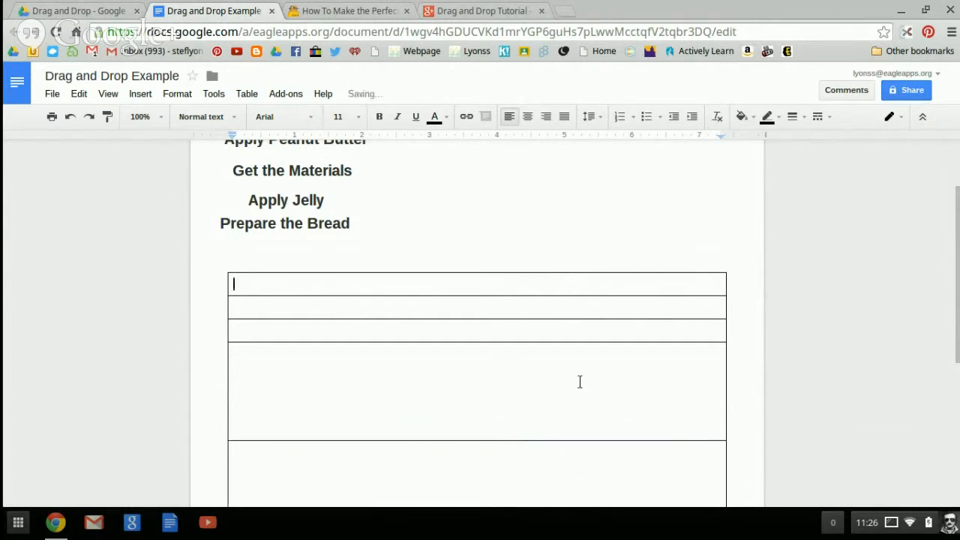
Step: Increase the heights of the table's third, second and first rows to make room for the heading images
scroll(582, 380, "down", 2)
scroll(581, 380, "up", 2)
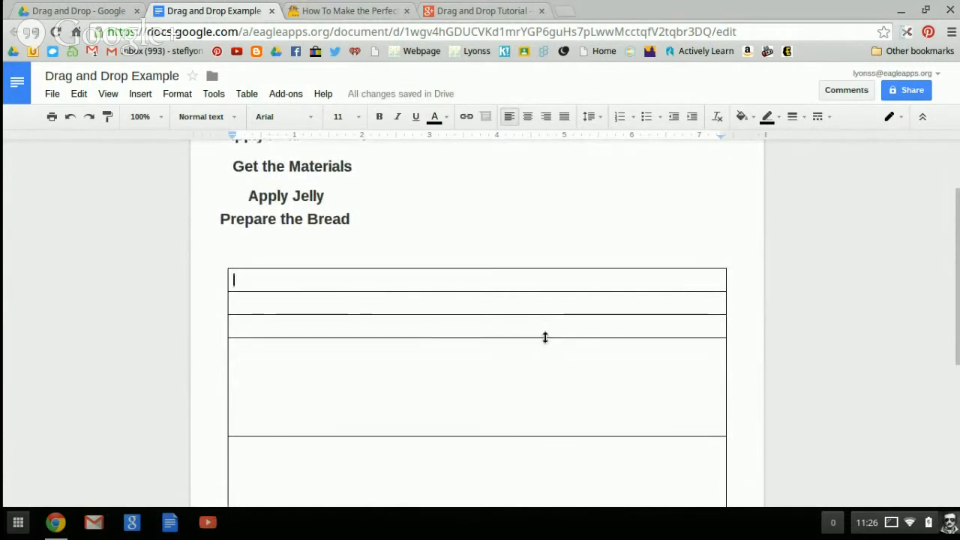
left_click_drag(545, 337, 525, 386)
left_click(526, 370)
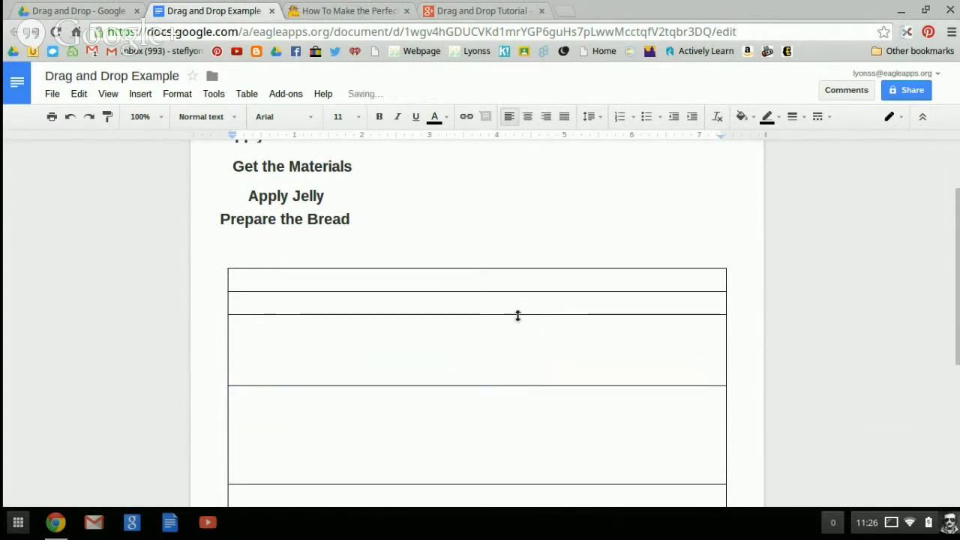
left_click_drag(518, 316, 517, 341)
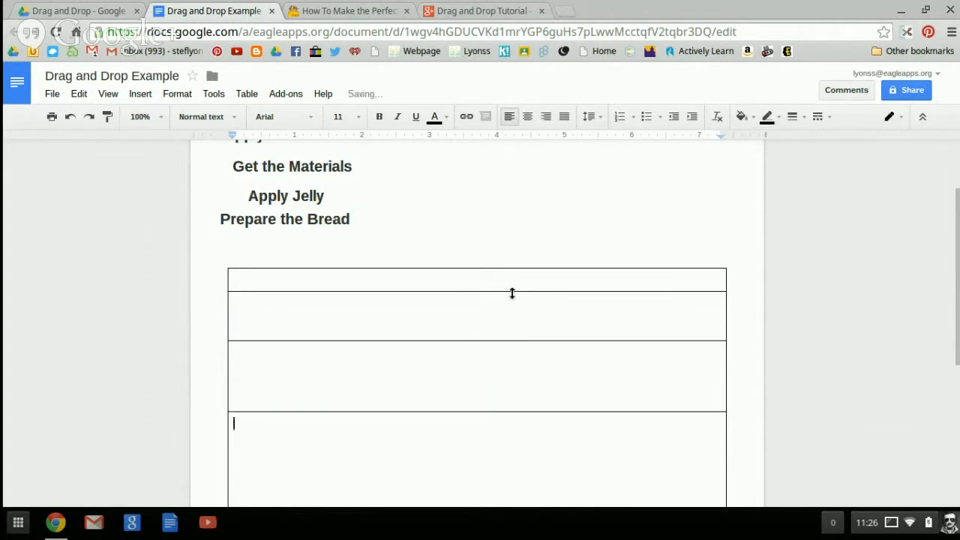
left_click_drag(513, 289, 513, 321)
Step: Even out the table by reducing the fifth and fourth row heights and slightly increasing the second row's height
scroll(513, 390, "down", 3)
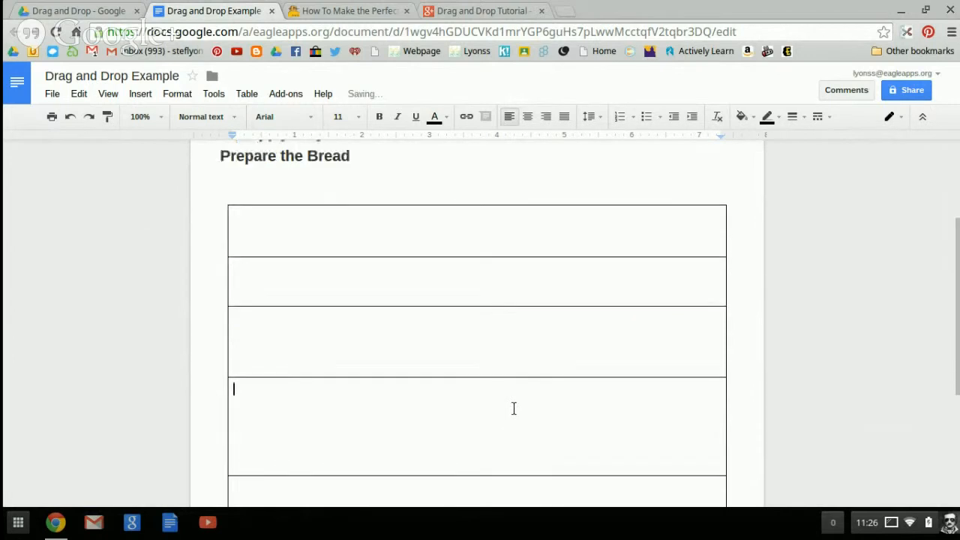
right_click(513, 457)
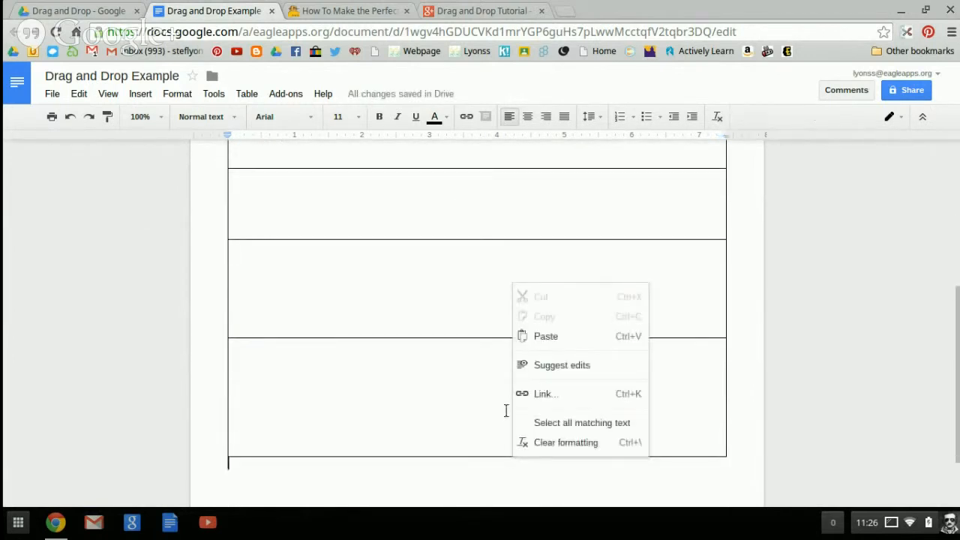
left_click(506, 411)
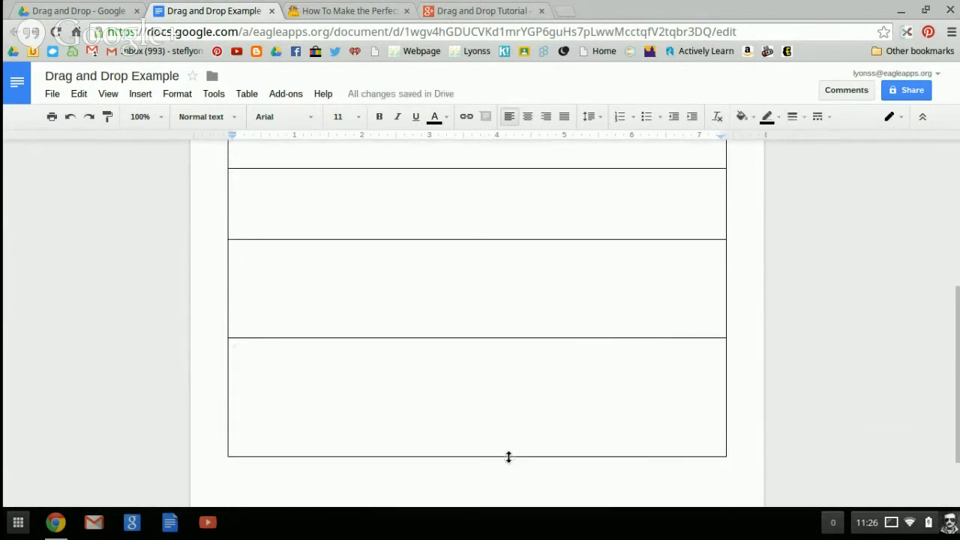
left_click_drag(509, 457, 502, 413)
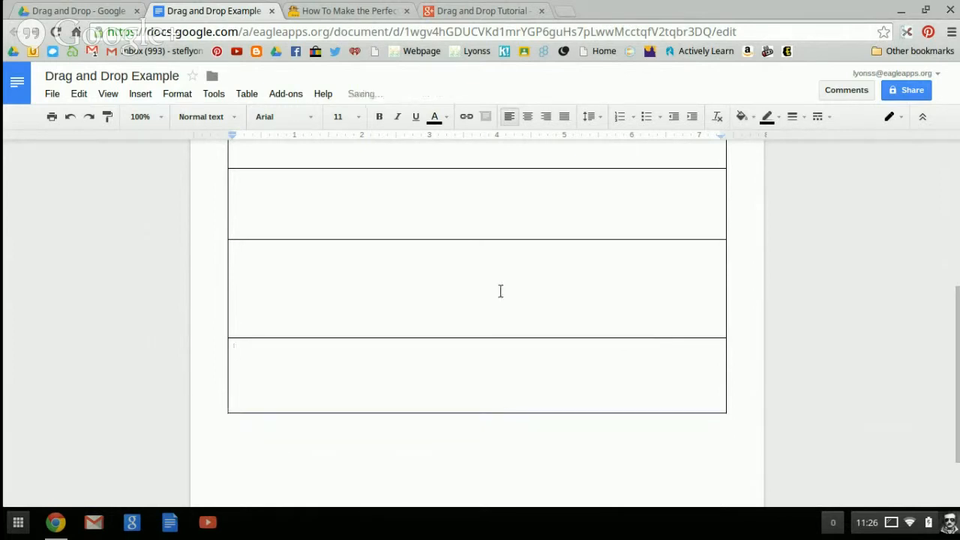
left_click_drag(490, 338, 488, 313)
scroll(488, 313, "up", 3)
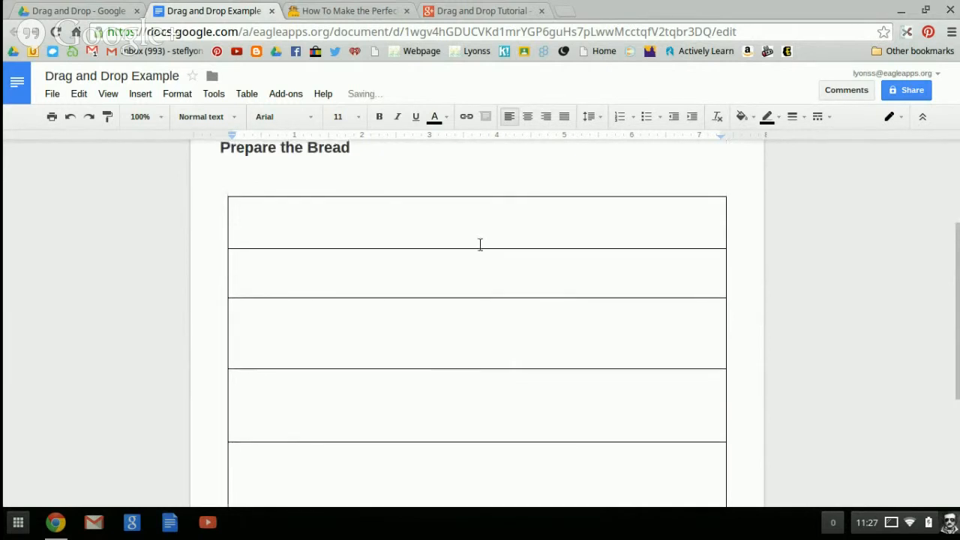
left_click_drag(470, 296, 469, 310)
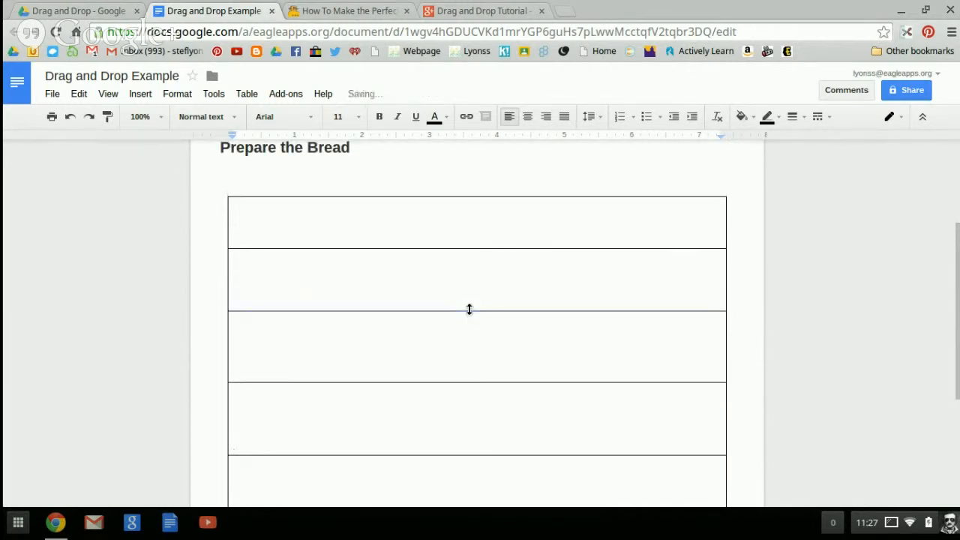
scroll(470, 310, "up", 2)
scroll(499, 275, "down", 2)
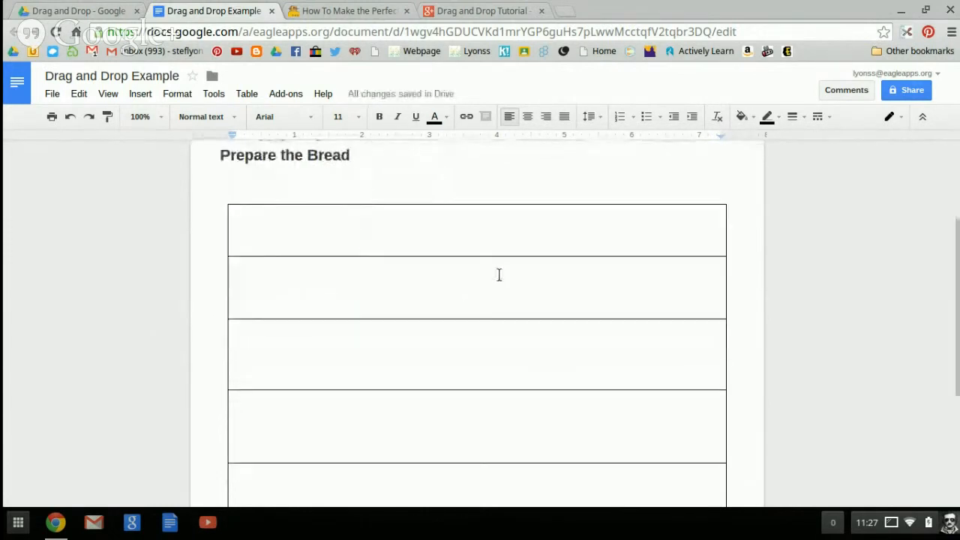
scroll(499, 275, "down", 3)
scroll(498, 272, "up", 3)
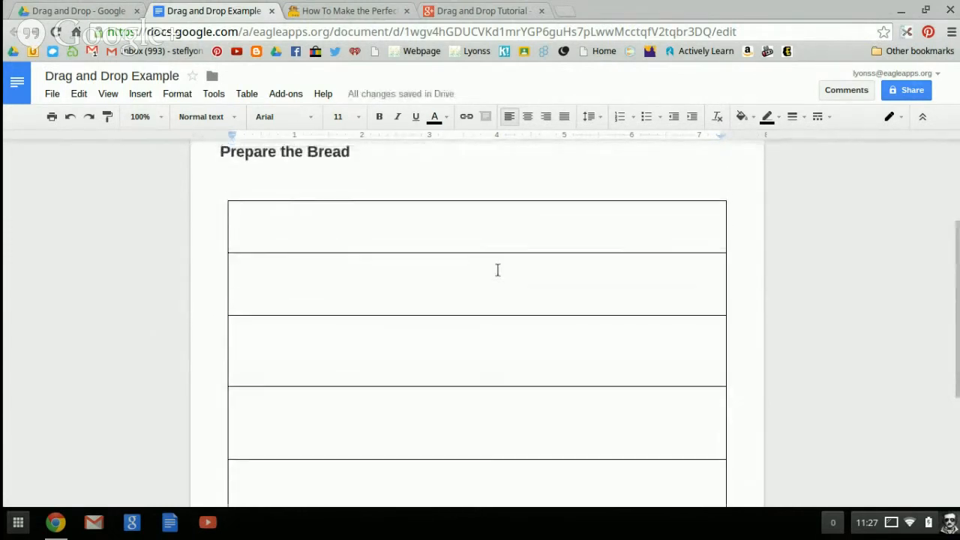
scroll(497, 270, "up", 2)
scroll(513, 314, "down", 5)
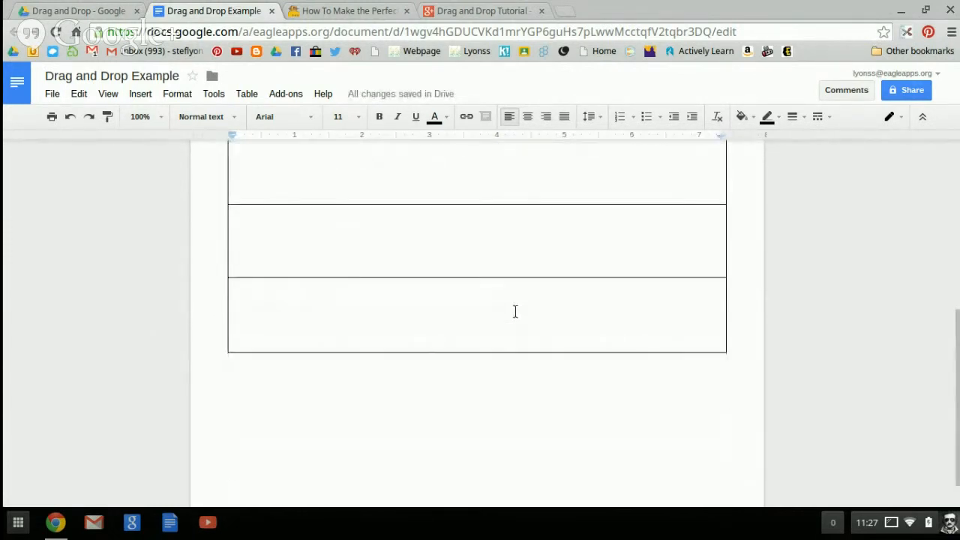
Step: Number the first three table rows "1.", "2." and "3."
scroll(515, 311, "up", 4)
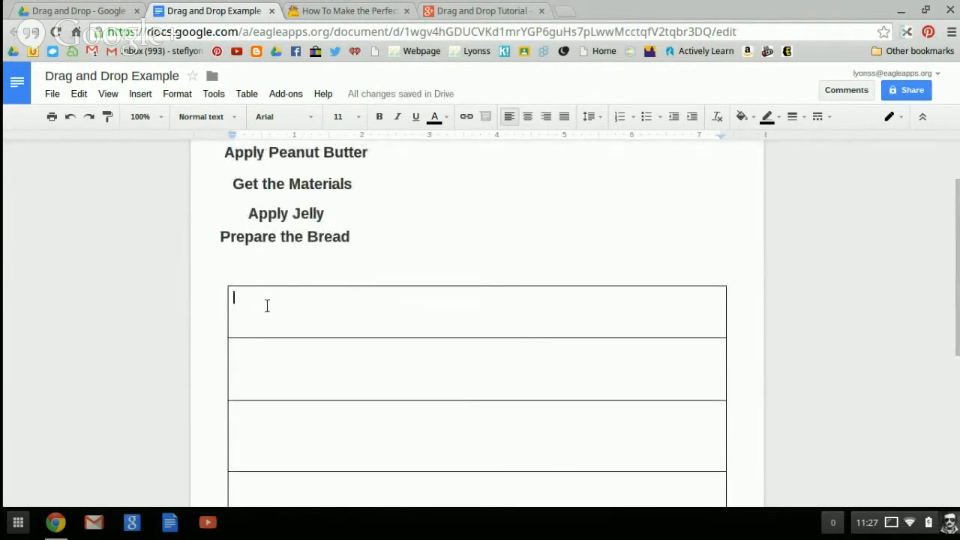
type("1")
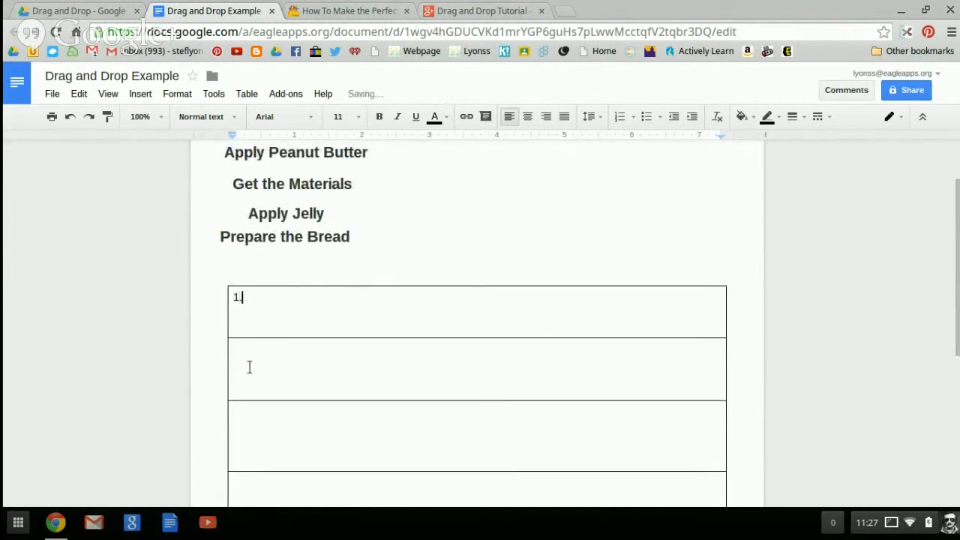
type(".")
left_click(242, 360)
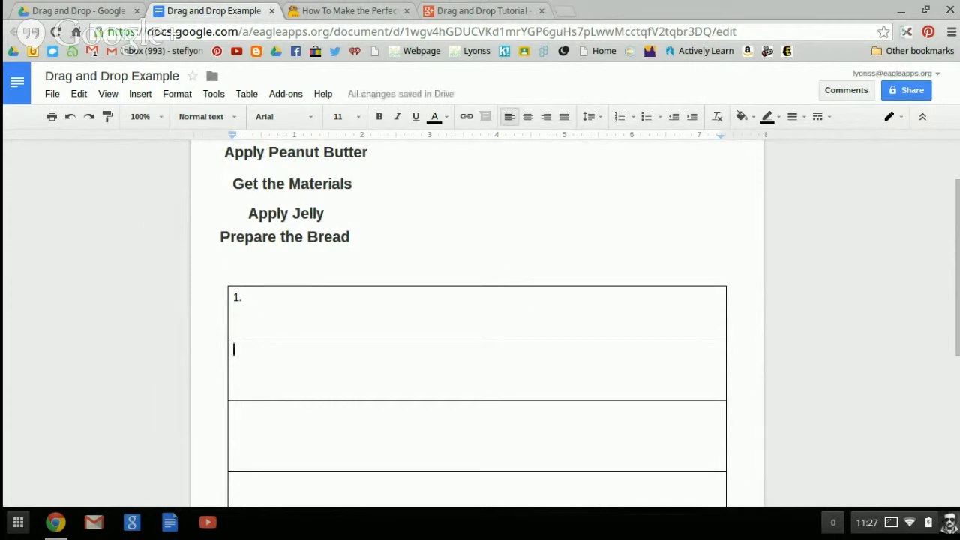
type("2.")
left_click(249, 427)
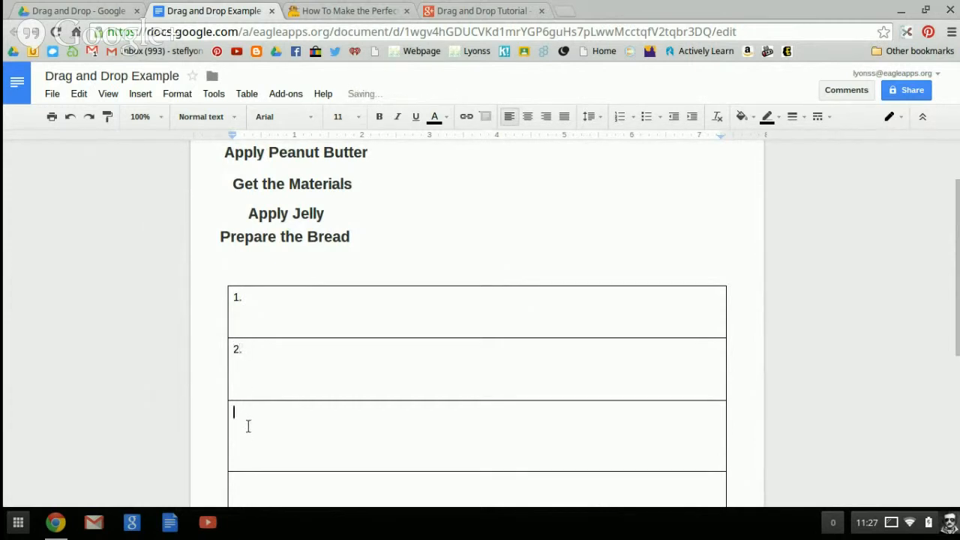
type("3.")
Step: Number the fourth and fifth table rows "4." and "5."
scroll(256, 435, "down", 1)
left_click(247, 418)
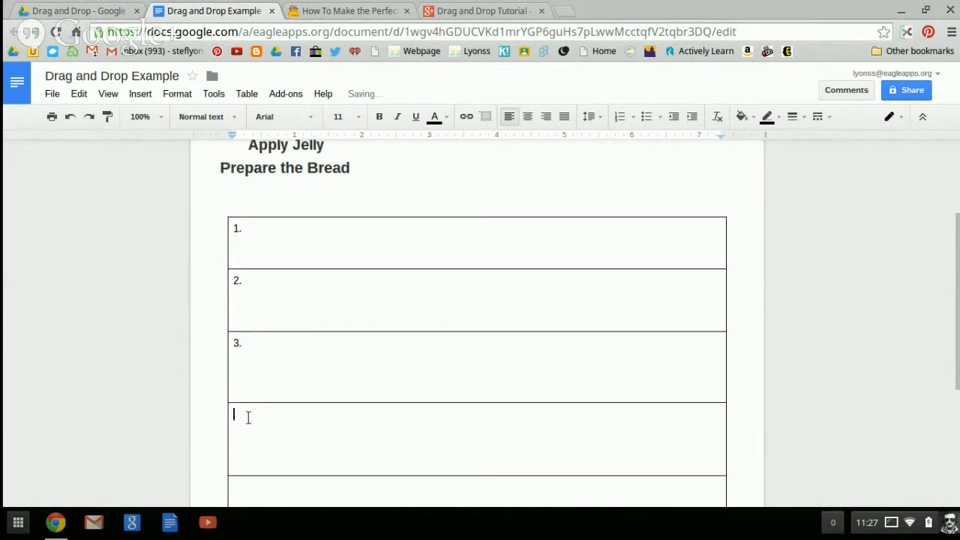
type("4.")
scroll(234, 442, "down", 1)
left_click(243, 422)
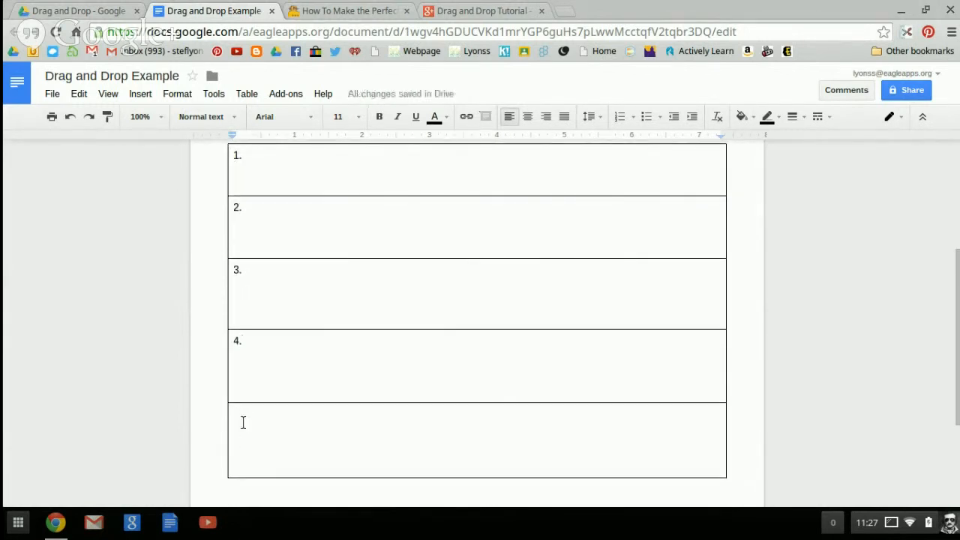
type("6")
Step: Move the "Combine Both Slices of Bread" image from the heading list into the table's row 5 and deselect it
scroll(477, 300, "up", 5)
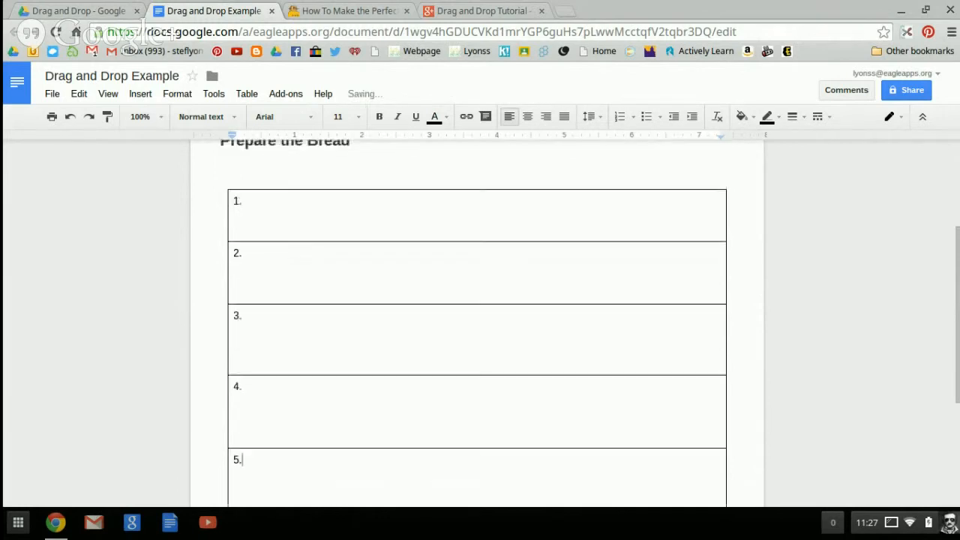
left_click(409, 284)
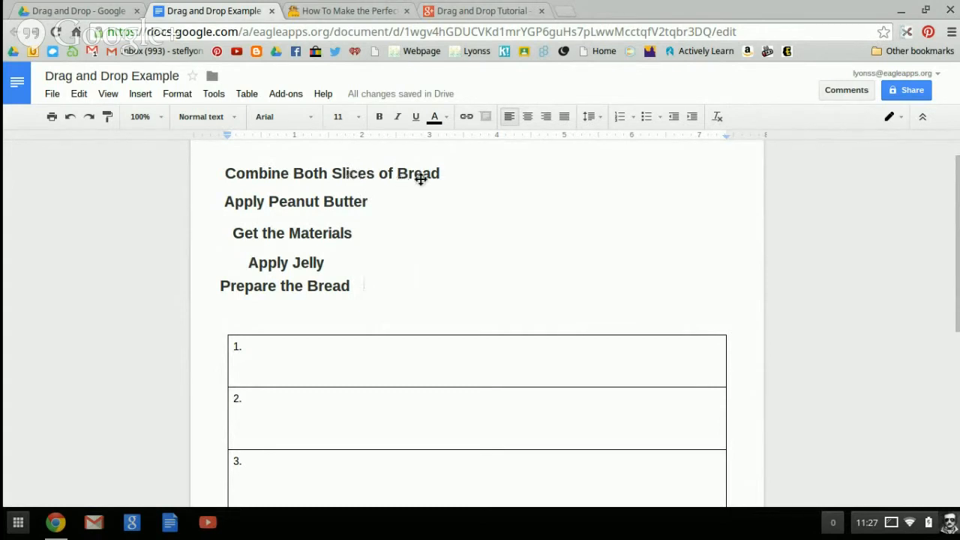
mouse_move(345, 176)
left_mouse_down()
mouse_move(425, 349)
mouse_move(433, 437)
mouse_move(466, 535)
mouse_move(471, 489)
mouse_move(474, 514)
mouse_move(463, 420)
left_mouse_up()
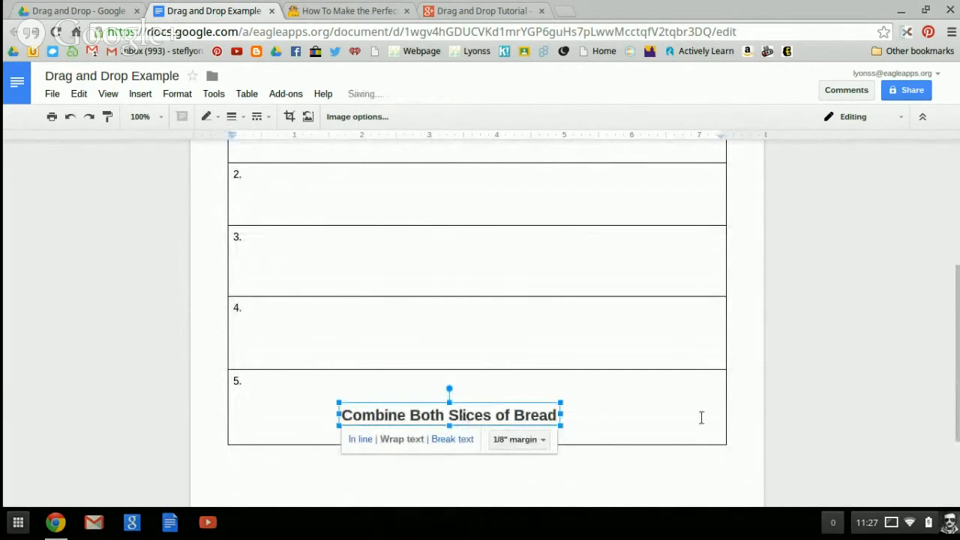
left_click(752, 417)
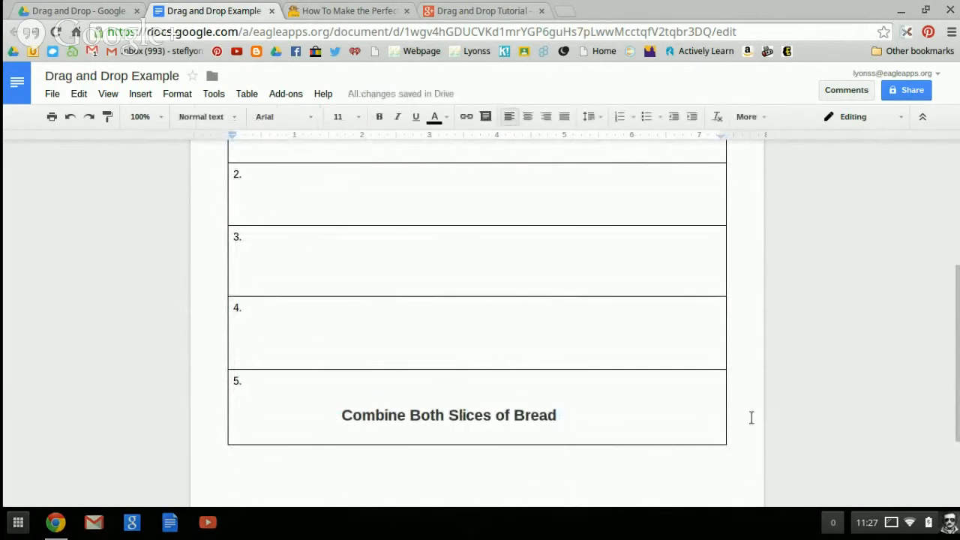
scroll(751, 418, "up", 5)
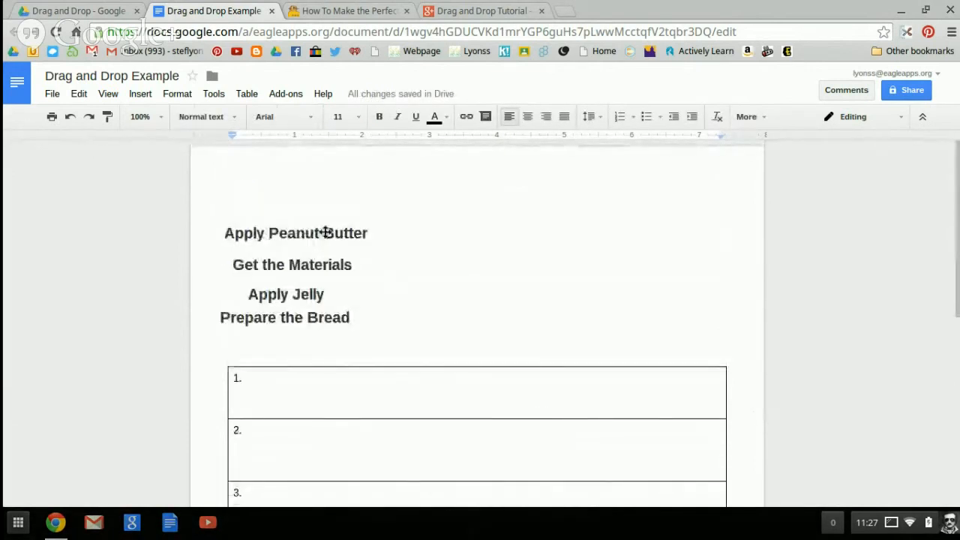